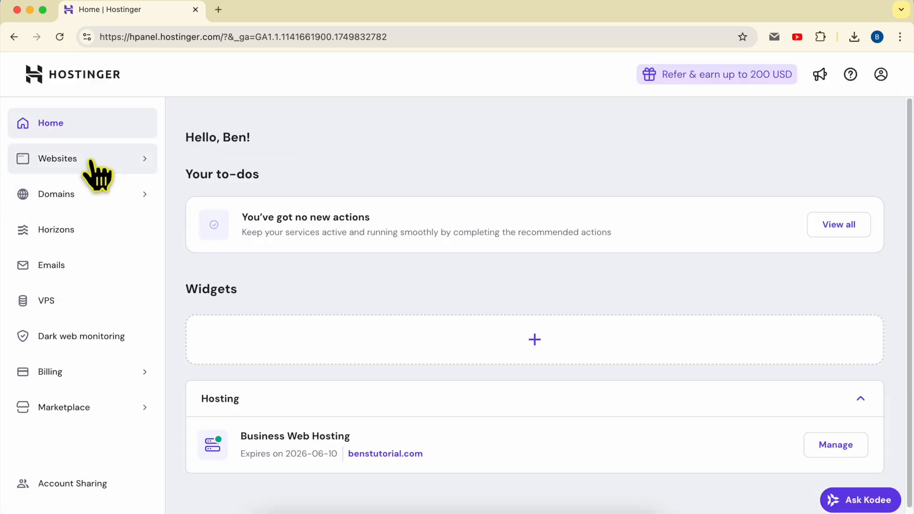
Open the benstutorial.com website for editing from the websites list.
{"action": "left_click", "coordinate": [93, 162]}
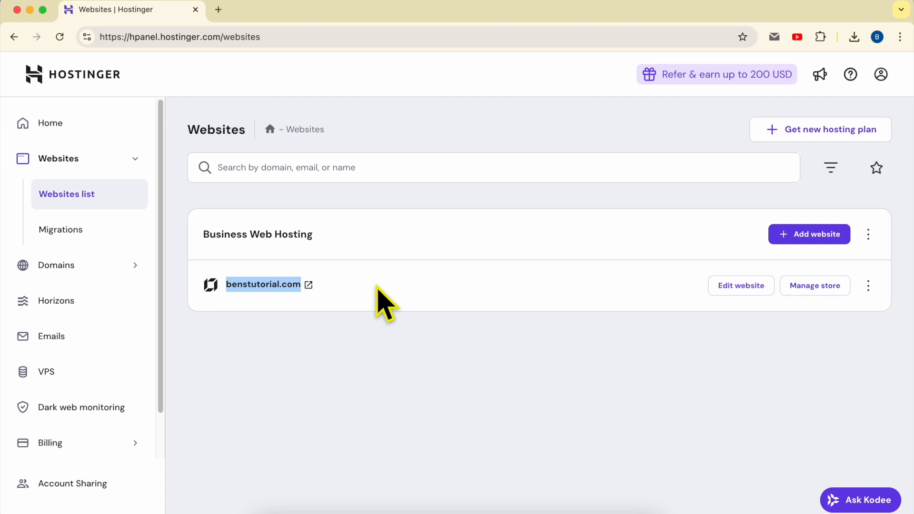
{"action": "left_click", "coordinate": [756, 291]}
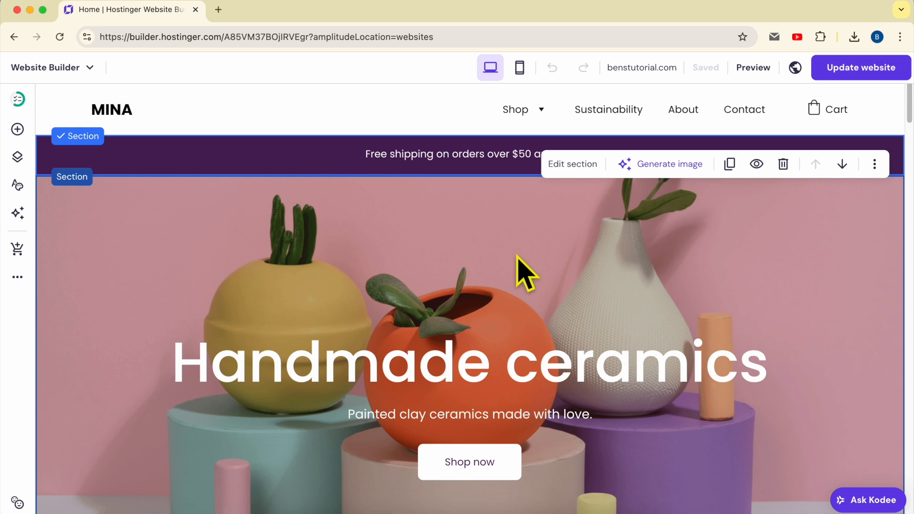
Add a blank section between the hero banner and Our bestsellers, and extend its height downward.
{"action": "scroll", "coordinate": [518, 257], "scroll_direction": "down", "scroll_amount": 6}
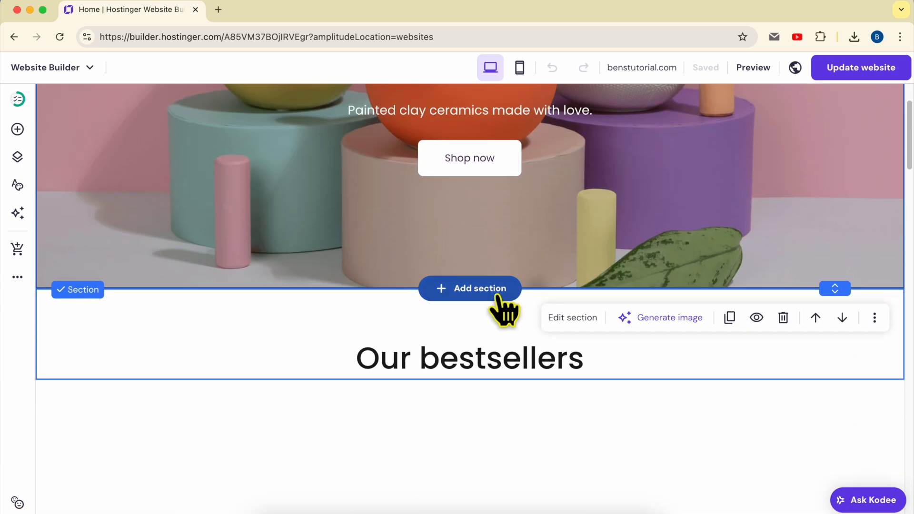
{"action": "left_click", "coordinate": [495, 289]}
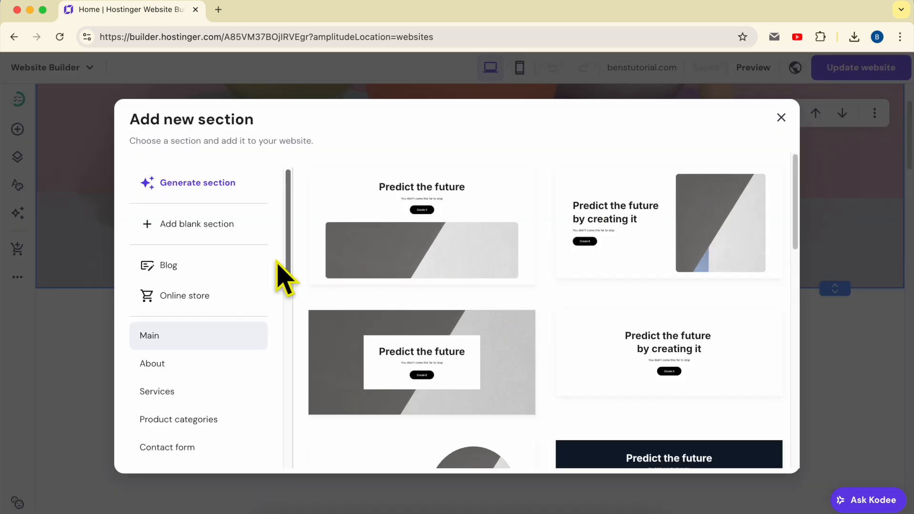
{"action": "left_click", "coordinate": [211, 230]}
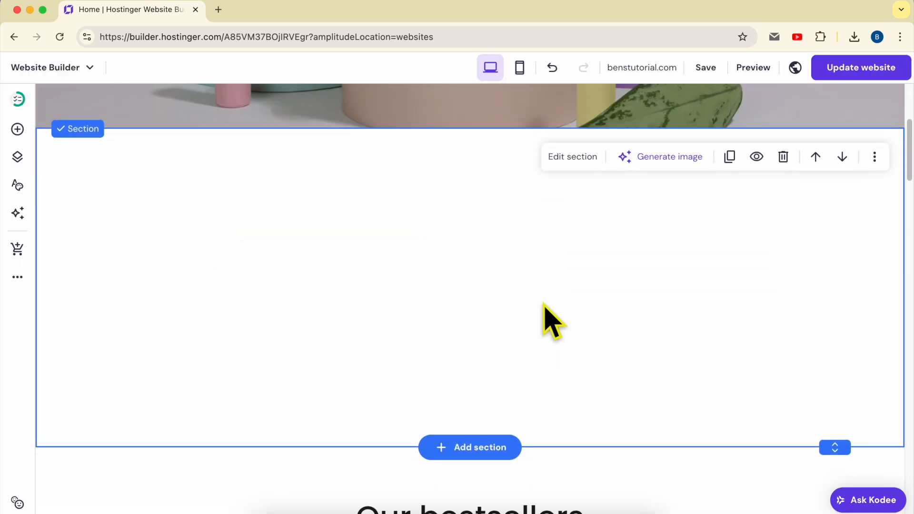
{"action": "left_click_drag", "start_coordinate": [827, 445], "coordinate": [831, 513]}
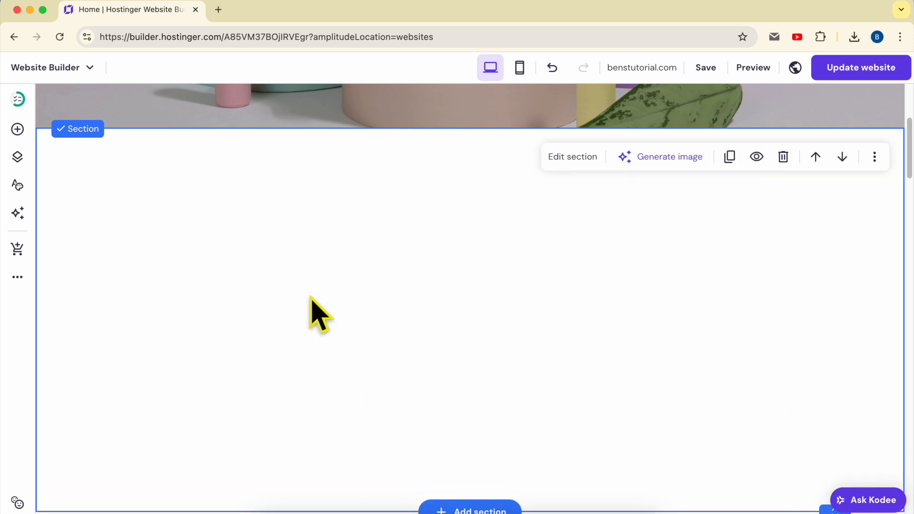
Place a shape element in the upper middle of the new blank section.
{"action": "left_click", "coordinate": [18, 131]}
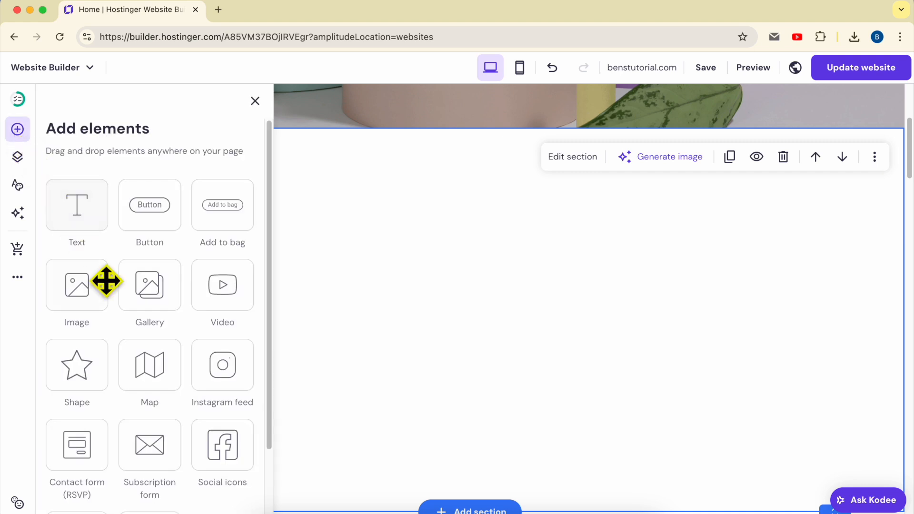
{"action": "right_click", "coordinate": [77, 375]}
{"action": "left_click", "coordinate": [73, 367]}
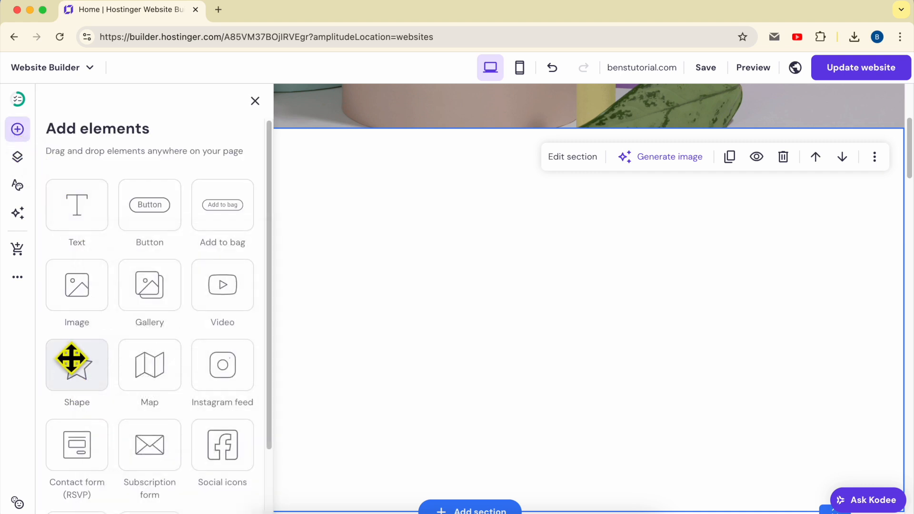
{"action": "left_click_drag", "start_coordinate": [81, 364], "coordinate": [448, 215]}
{"action": "scroll", "coordinate": [466, 278], "scroll_direction": "up", "scroll_amount": 1}
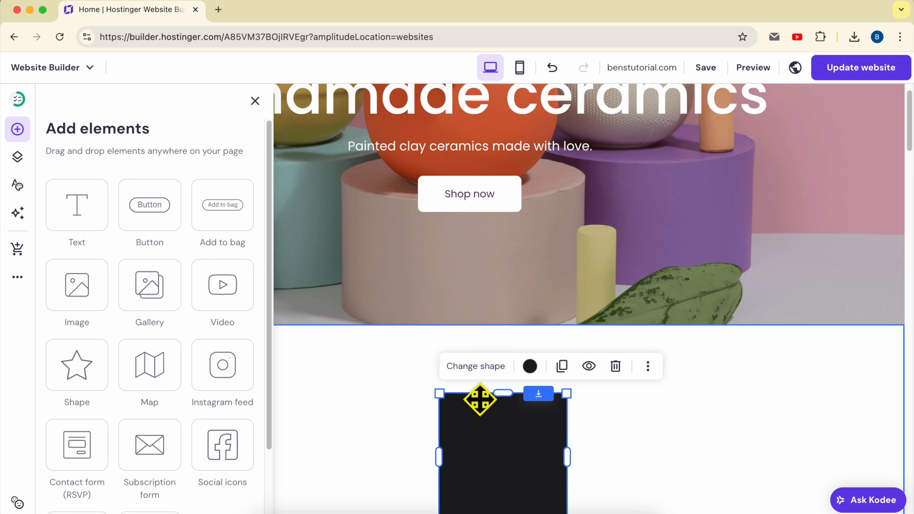
Try the circle, triangle and diamond forms on the new shape, and return it to the square.
{"action": "left_click", "coordinate": [476, 367]}
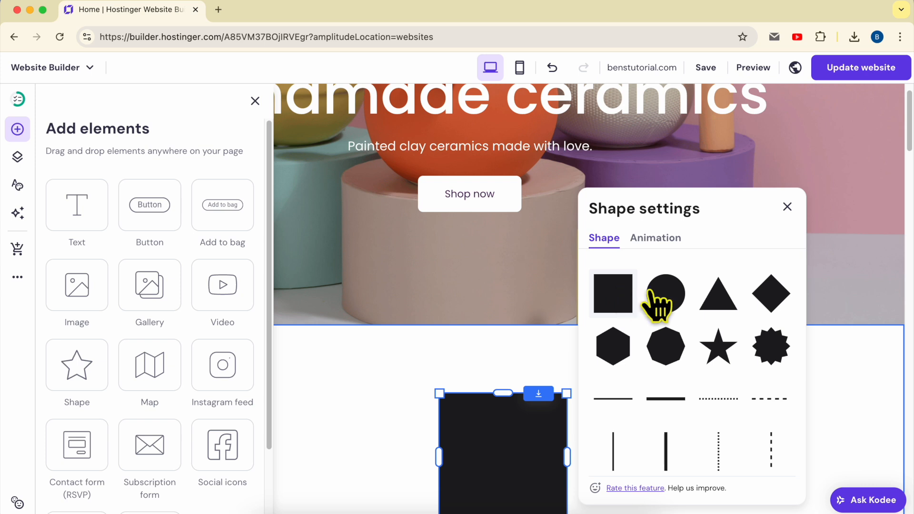
{"action": "left_click", "coordinate": [664, 297]}
{"action": "left_click", "coordinate": [725, 312]}
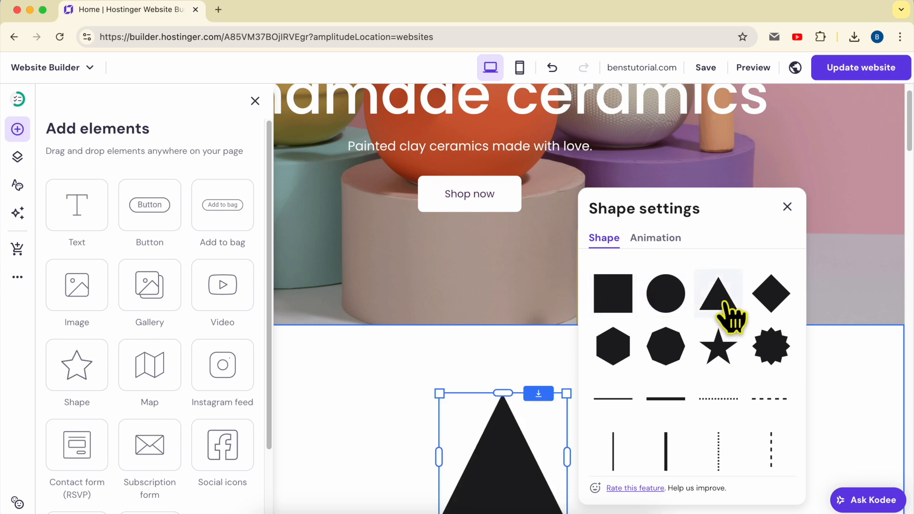
{"action": "left_click", "coordinate": [766, 298]}
{"action": "scroll", "coordinate": [671, 299], "scroll_direction": "down", "scroll_amount": 1}
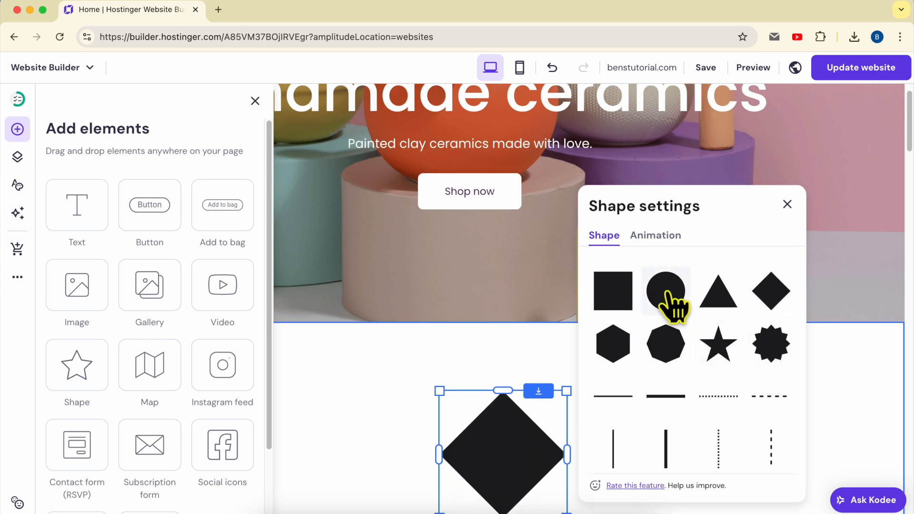
{"action": "left_click", "coordinate": [626, 300]}
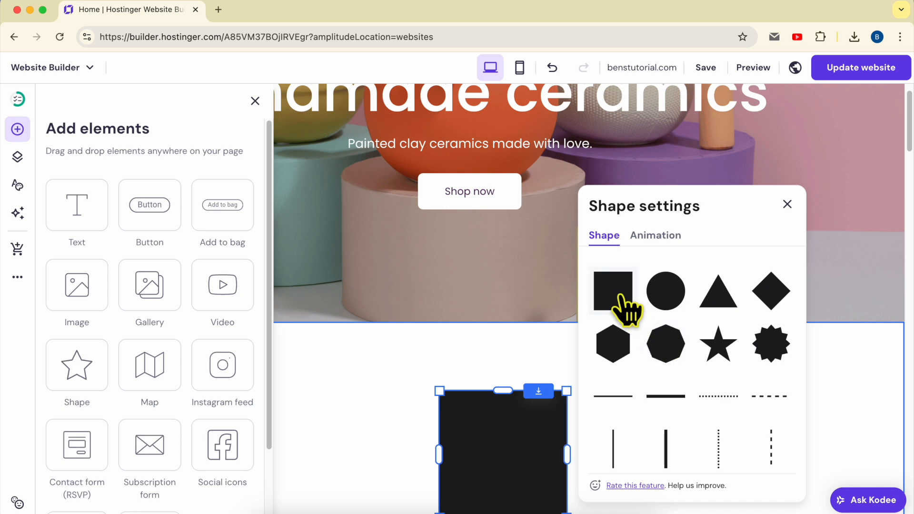
Try dotted, dashed and solid line styles on the shape, then restore the square and close the shape settings.
{"action": "scroll", "coordinate": [691, 309], "scroll_direction": "down", "scroll_amount": 2}
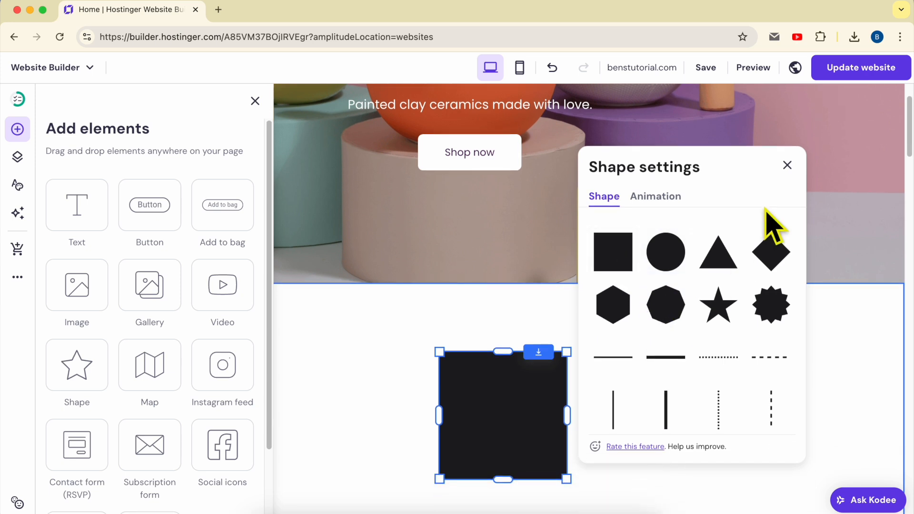
{"action": "left_click", "coordinate": [727, 366]}
{"action": "left_click", "coordinate": [764, 365]}
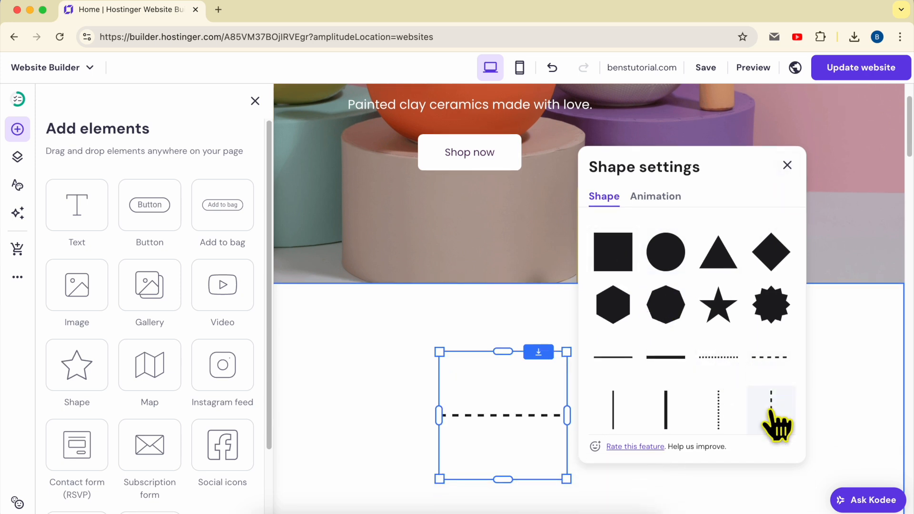
{"action": "left_click", "coordinate": [771, 409]}
{"action": "left_click", "coordinate": [678, 408]}
{"action": "left_click", "coordinate": [683, 374]}
{"action": "left_click", "coordinate": [719, 365]}
{"action": "left_click", "coordinate": [764, 363]}
{"action": "left_click", "coordinate": [619, 366]}
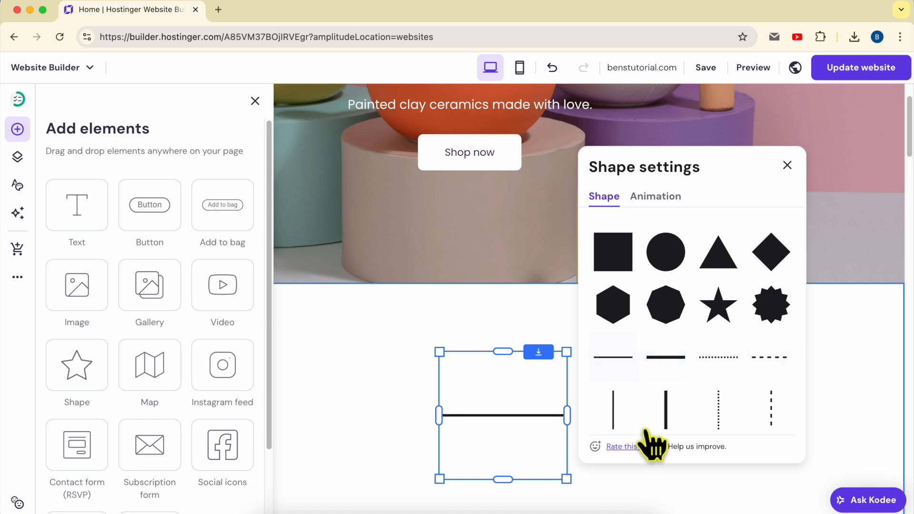
{"action": "left_click", "coordinate": [613, 262]}
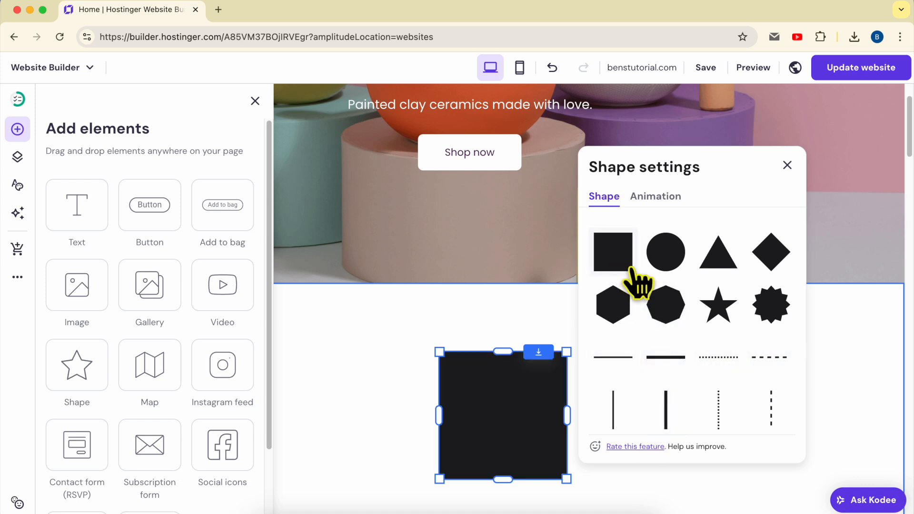
{"action": "left_click", "coordinate": [787, 166]}
{"action": "left_click", "coordinate": [665, 430]}
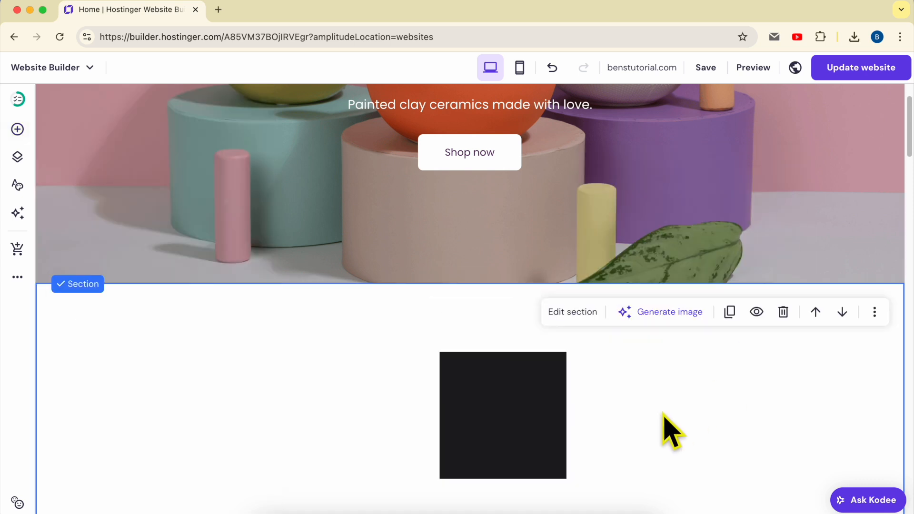
Move the black square toward the left side of the section and change its color to #ff0000.
{"action": "left_click_drag", "start_coordinate": [502, 402], "coordinate": [250, 414]}
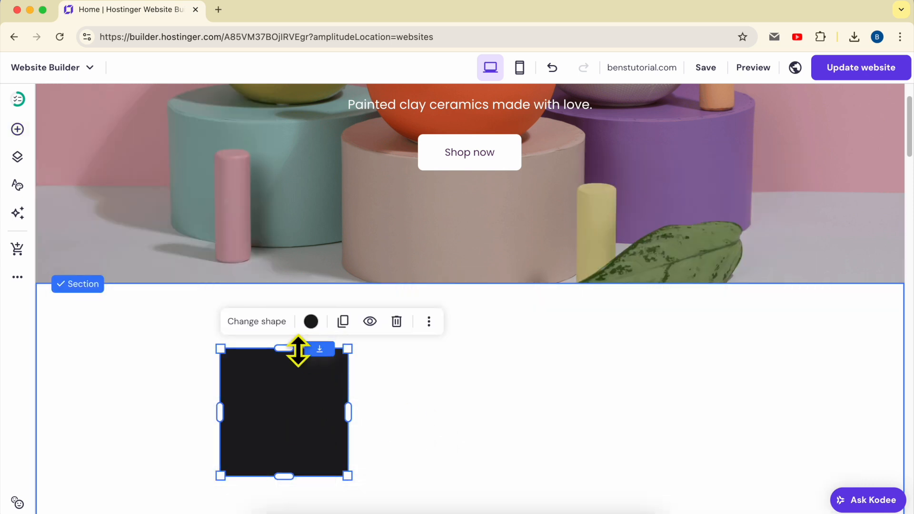
{"action": "left_click", "coordinate": [311, 321]}
{"action": "left_click_drag", "start_coordinate": [360, 240], "coordinate": [457, 191]}
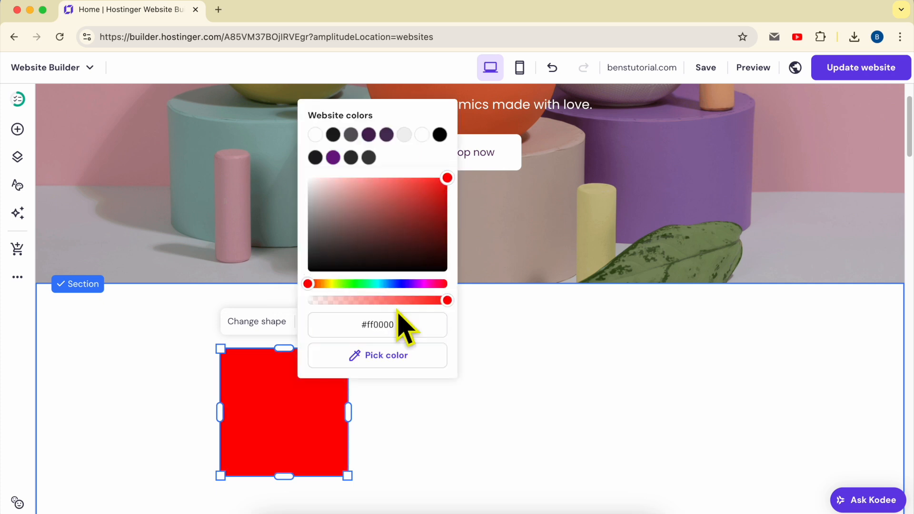
{"action": "left_click", "coordinate": [470, 428]}
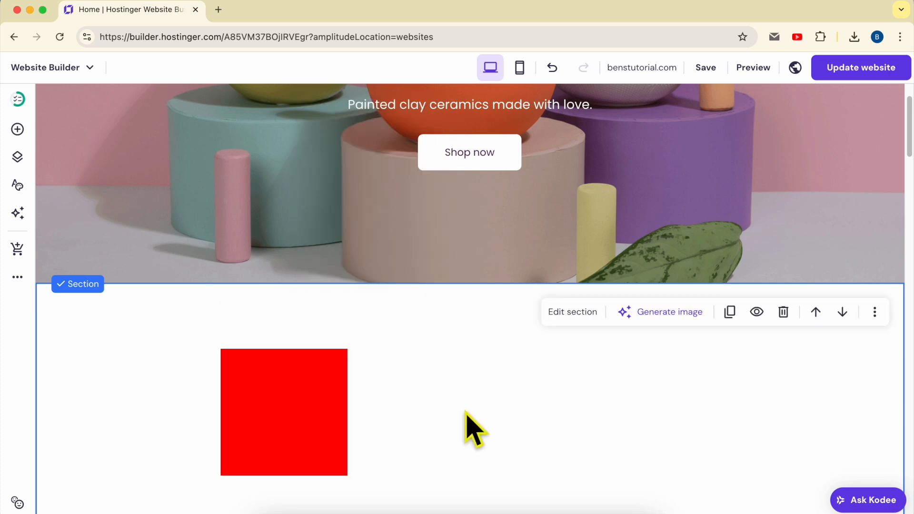
{"action": "left_click", "coordinate": [316, 400]}
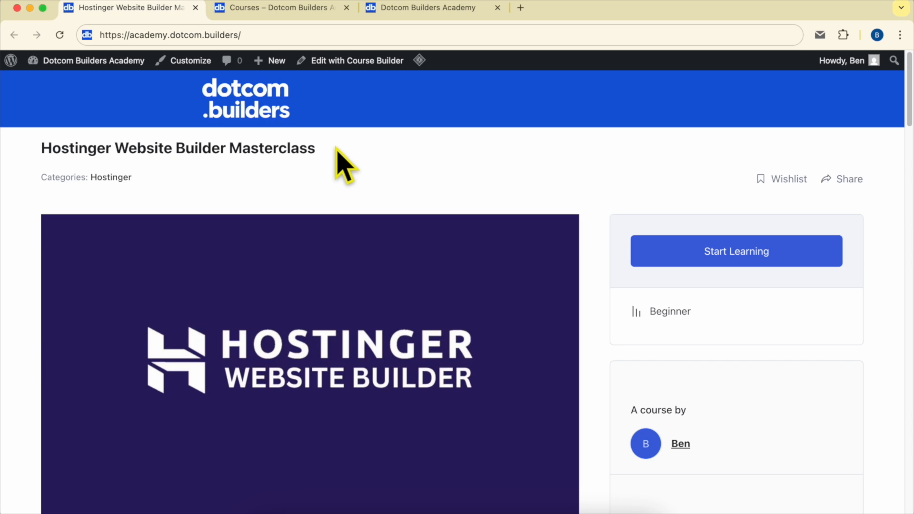
Switch to the Dotcom Builders Academy site and review the Hostinger Website Builder Masterclass course content, expanding the Editing Page Content lessons.
{"action": "scroll", "coordinate": [337, 149], "scroll_direction": "down", "scroll_amount": 15}
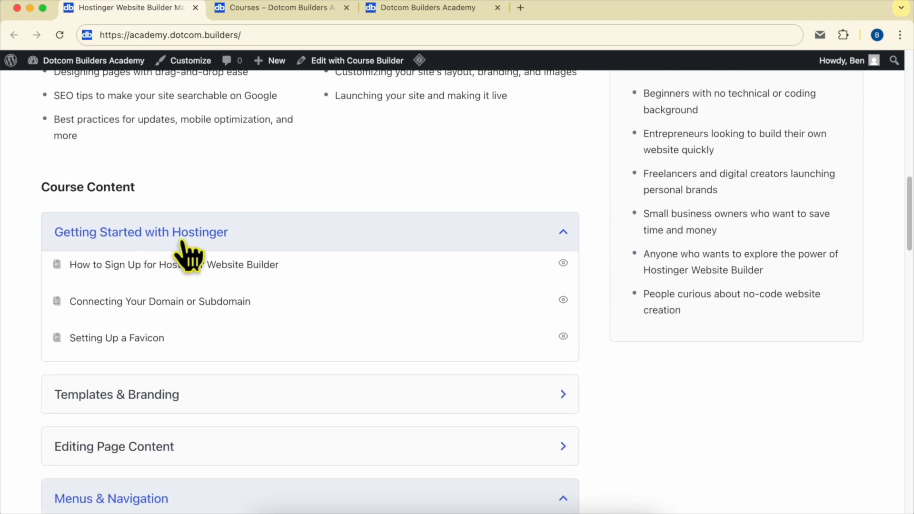
{"action": "scroll", "coordinate": [190, 286], "scroll_direction": "down", "scroll_amount": 2}
{"action": "scroll", "coordinate": [183, 300], "scroll_direction": "down", "scroll_amount": 3}
{"action": "scroll", "coordinate": [96, 269], "scroll_direction": "down", "scroll_amount": 2}
{"action": "left_click", "coordinate": [162, 166]}
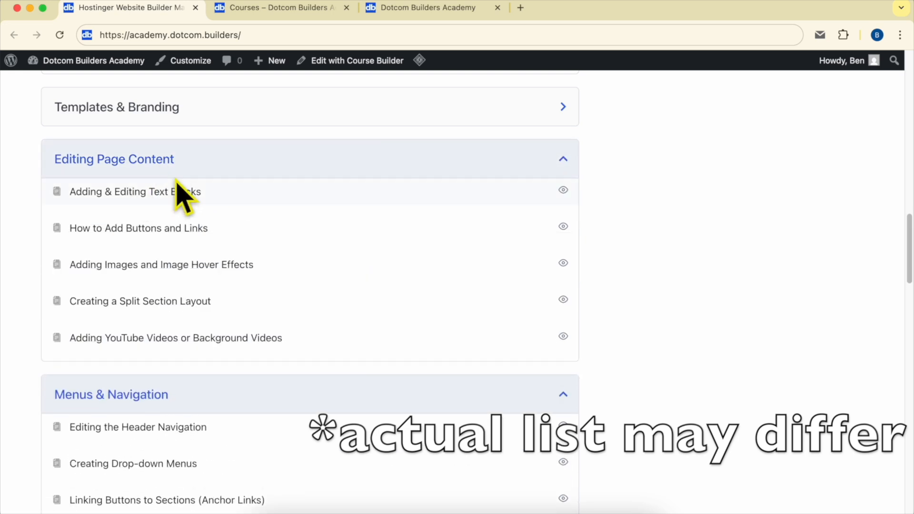
{"action": "scroll", "coordinate": [114, 259], "scroll_direction": "down", "scroll_amount": 4}
{"action": "scroll", "coordinate": [195, 204], "scroll_direction": "down", "scroll_amount": 8}
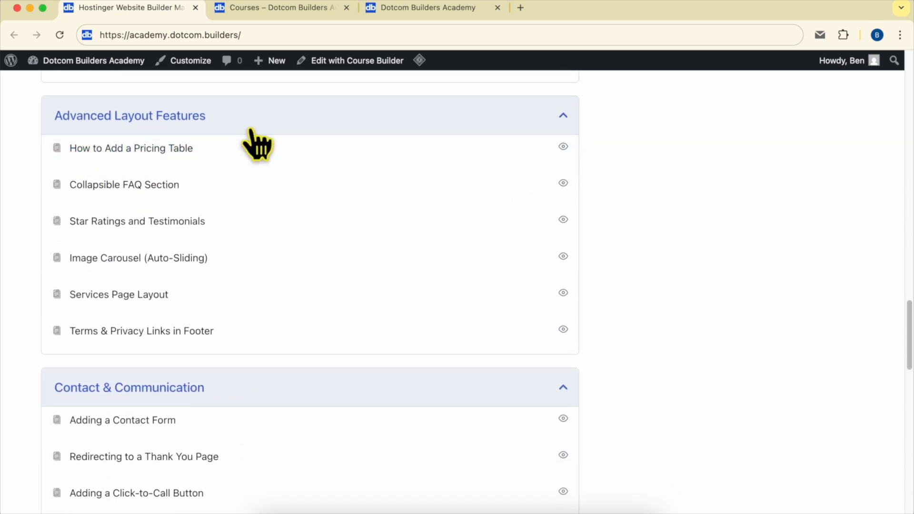
{"action": "scroll", "coordinate": [251, 138], "scroll_direction": "down", "scroll_amount": 6}
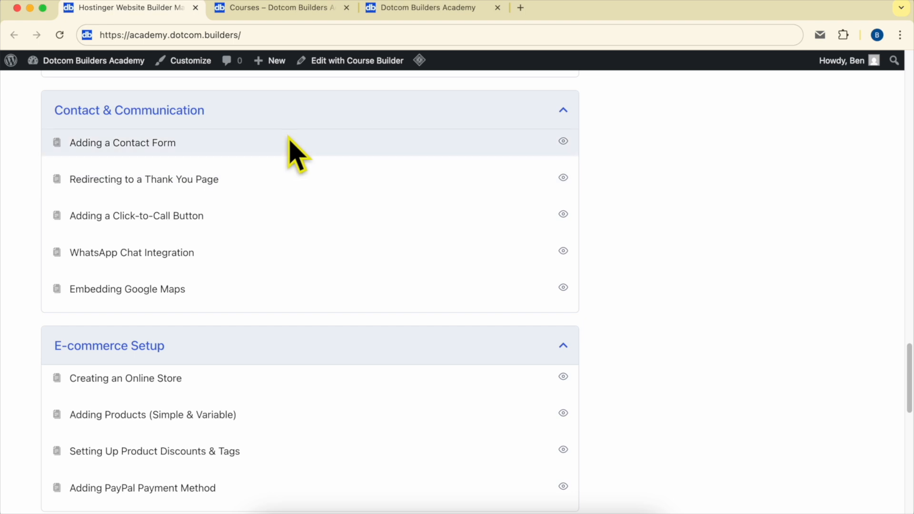
{"action": "scroll", "coordinate": [214, 255], "scroll_direction": "down", "scroll_amount": 5}
{"action": "scroll", "coordinate": [250, 254], "scroll_direction": "down", "scroll_amount": 8}
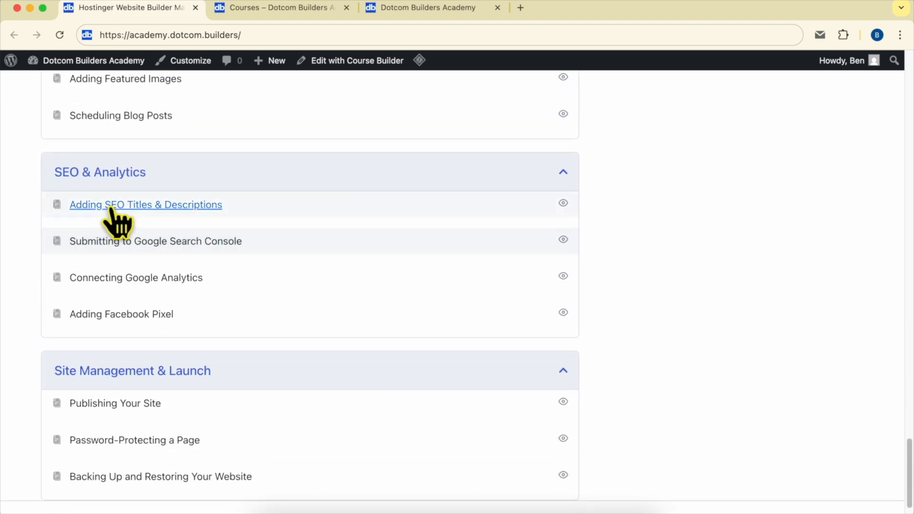
{"action": "scroll", "coordinate": [106, 369], "scroll_direction": "down", "scroll_amount": 2}
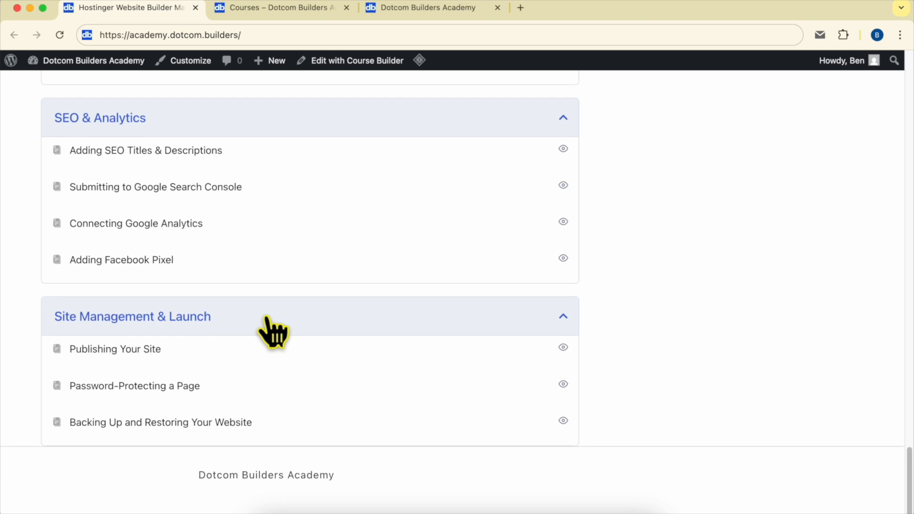
{"action": "scroll", "coordinate": [367, 338], "scroll_direction": "up", "scroll_amount": 20}
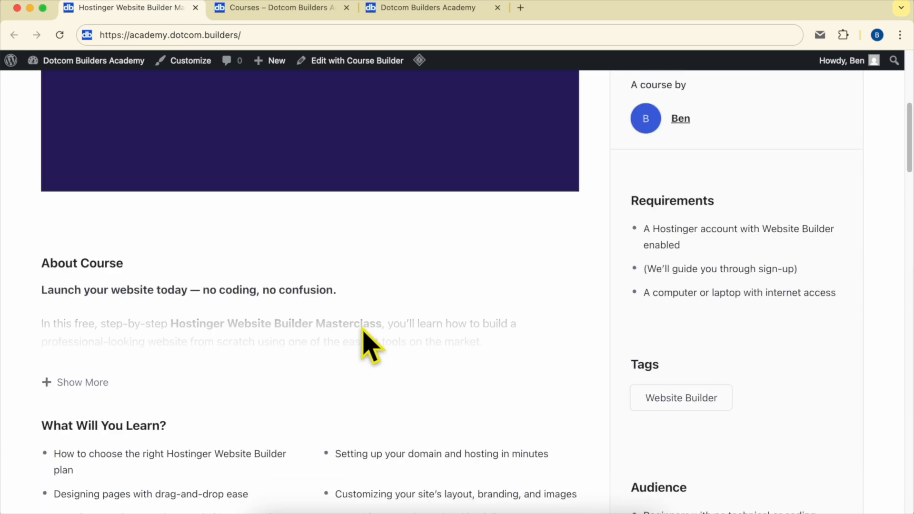
{"action": "scroll", "coordinate": [367, 337], "scroll_direction": "up", "scroll_amount": 5}
View the academy's course catalog and its Join Dotcom Builders Academy page.
{"action": "left_click", "coordinate": [269, 9]}
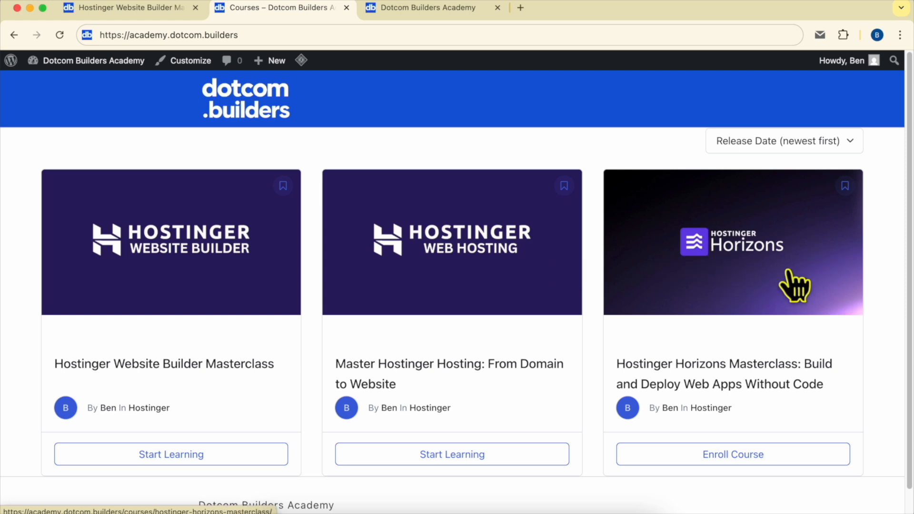
{"action": "left_click", "coordinate": [405, 9]}
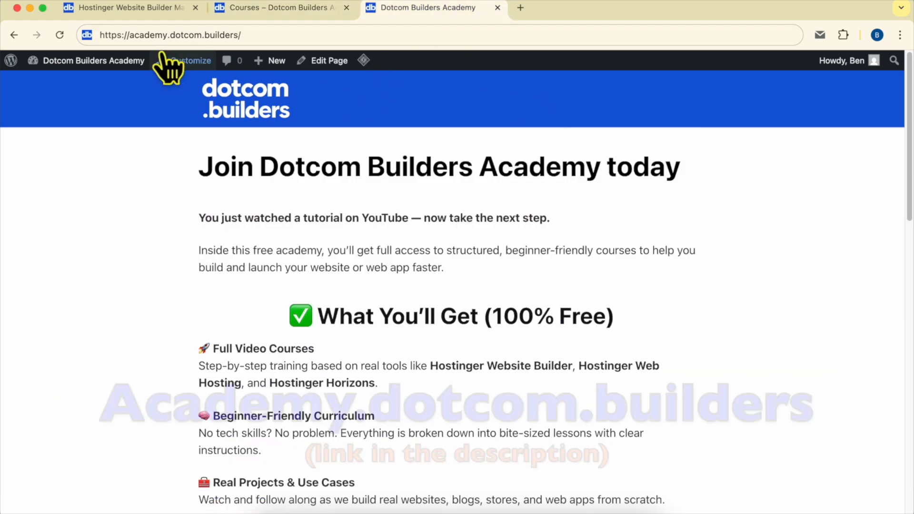
{"action": "left_click_drag", "start_coordinate": [117, 35], "coordinate": [352, 29]}
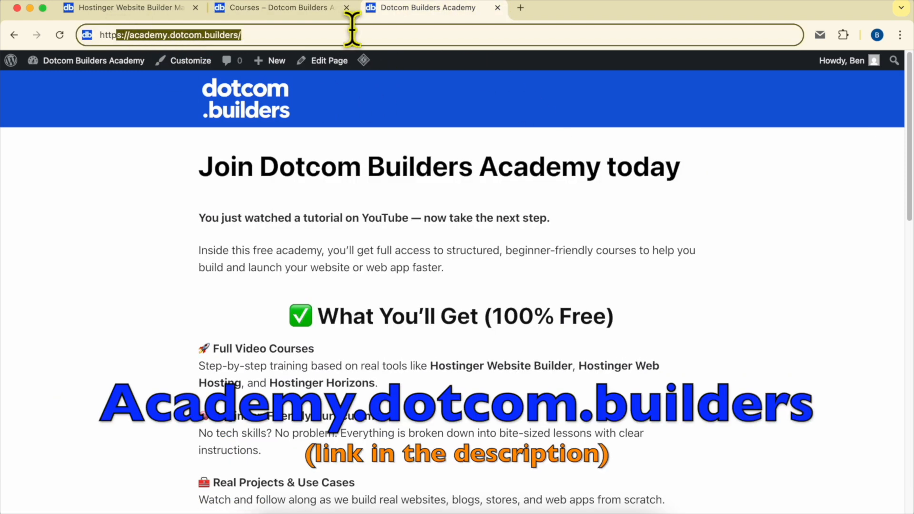
{"action": "scroll", "coordinate": [532, 255], "scroll_direction": "down", "scroll_amount": 20}
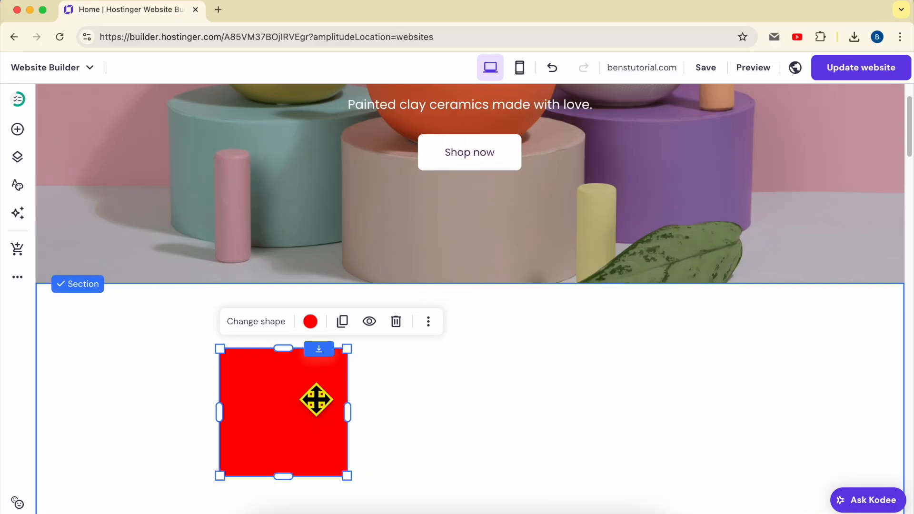
Duplicate the red square, place the copy directly to its right and change the copy to a circle.
{"action": "left_click", "coordinate": [342, 322]}
{"action": "left_click_drag", "start_coordinate": [295, 424], "coordinate": [436, 411]}
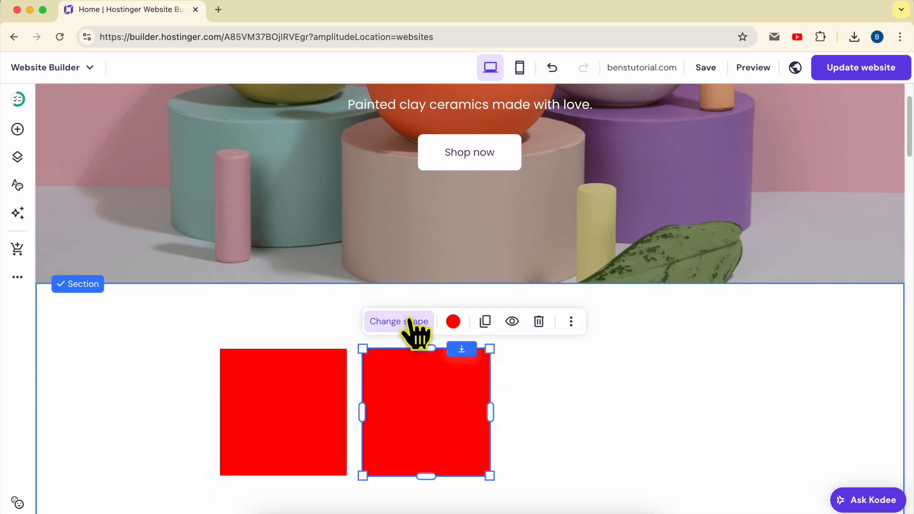
{"action": "left_click", "coordinate": [415, 324]}
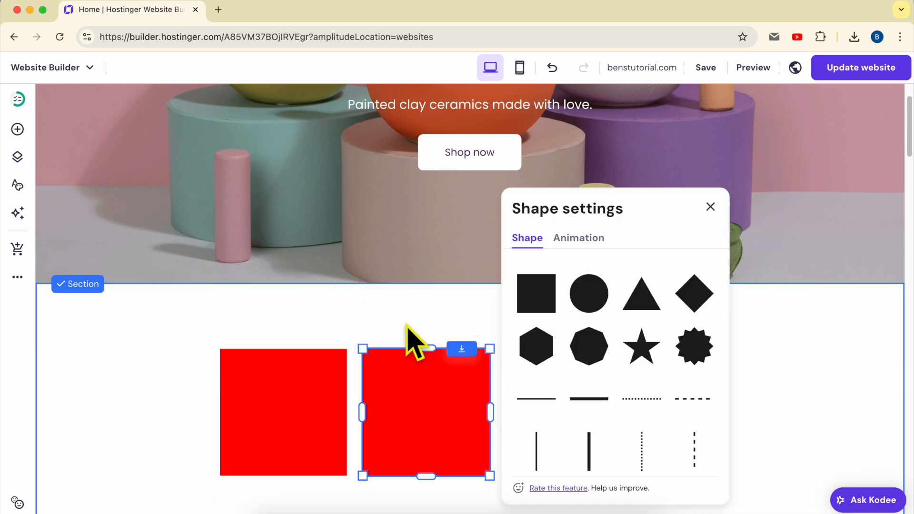
{"action": "left_click", "coordinate": [589, 299]}
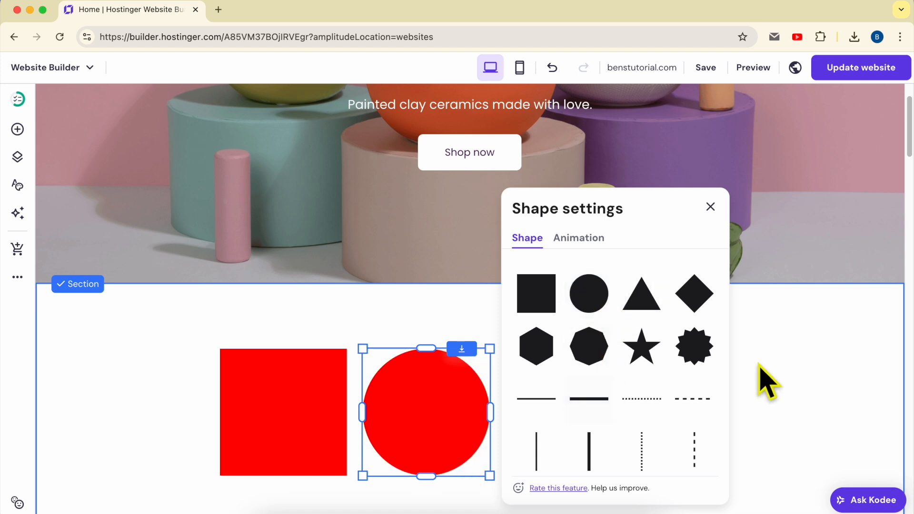
{"action": "left_click", "coordinate": [773, 388]}
Overlap the circle with the square's right edge and a duplicate circle with its left edge, spreading both circles outward.
{"action": "left_click_drag", "start_coordinate": [430, 418], "coordinate": [359, 420]}
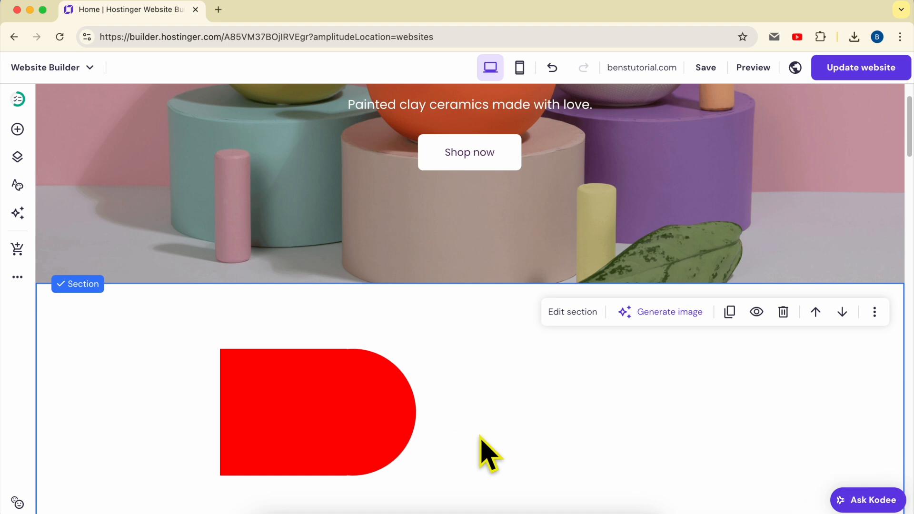
{"action": "left_click", "coordinate": [369, 385]}
{"action": "left_click_drag", "start_coordinate": [357, 410], "coordinate": [222, 403]}
{"action": "left_click", "coordinate": [533, 422]}
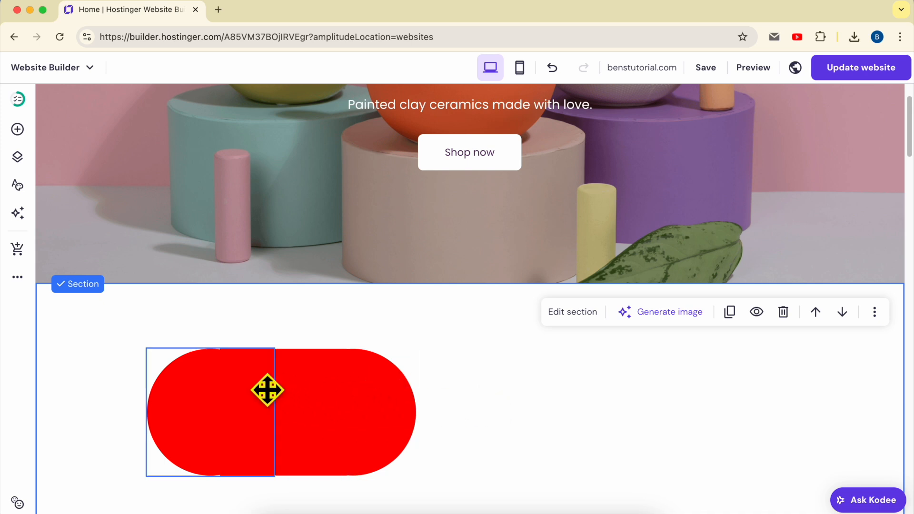
{"action": "left_click_drag", "start_coordinate": [281, 379], "coordinate": [329, 389]}
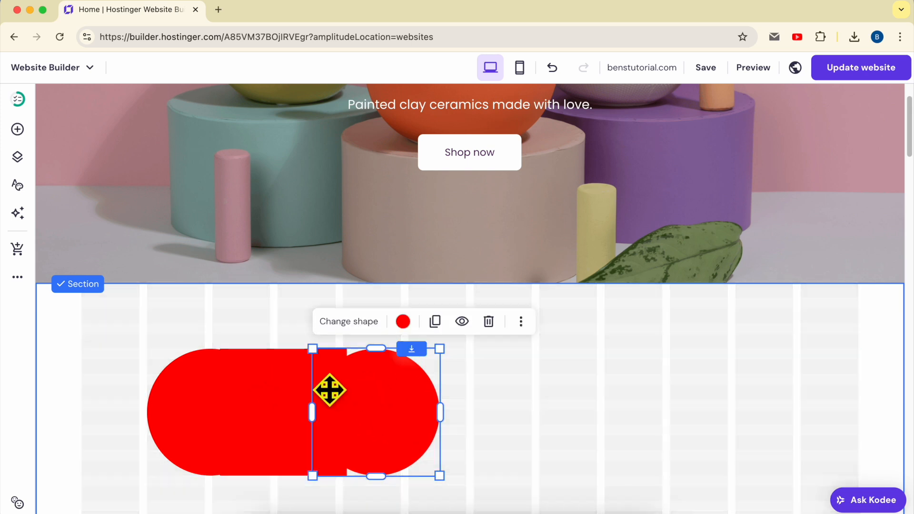
{"action": "left_click_drag", "start_coordinate": [217, 390], "coordinate": [170, 393]}
Change the color of the square between the two circles to black.
{"action": "left_click", "coordinate": [287, 381]}
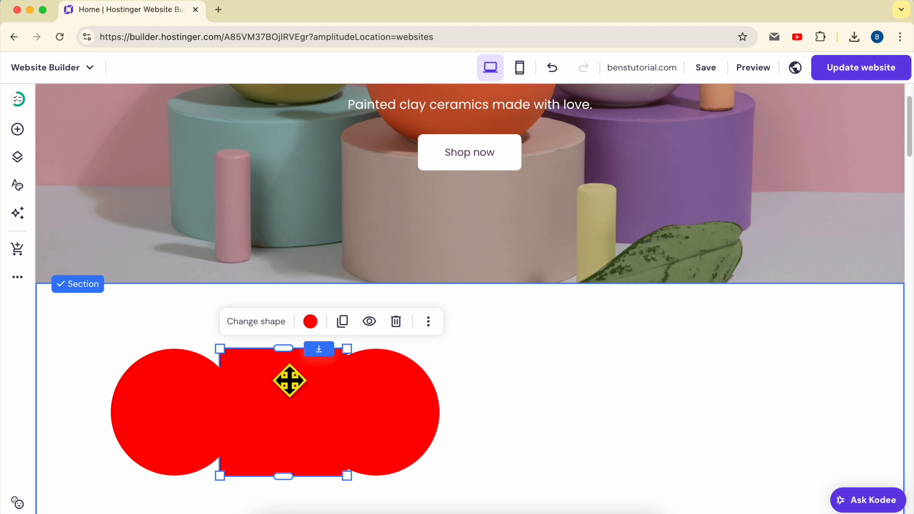
{"action": "left_click", "coordinate": [310, 322]}
{"action": "left_click", "coordinate": [341, 214]}
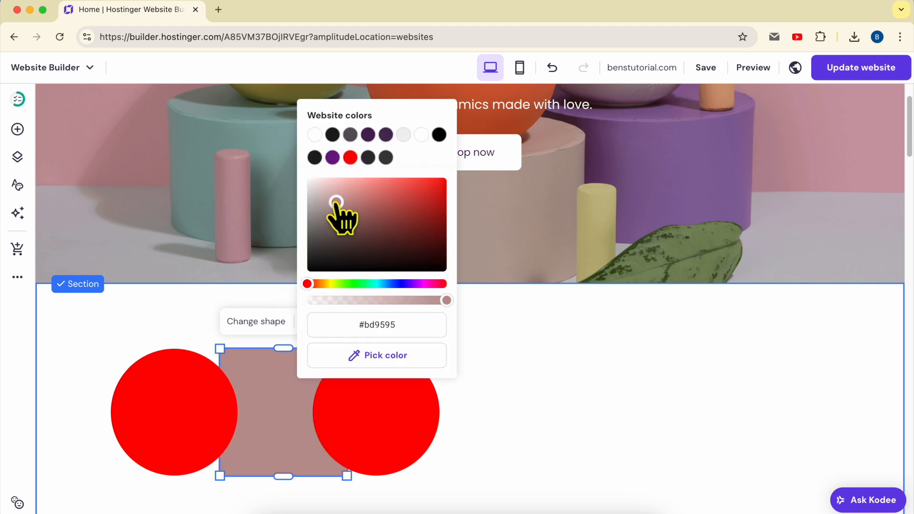
{"action": "left_click_drag", "start_coordinate": [341, 214], "coordinate": [243, 337]}
{"action": "left_click", "coordinate": [523, 428]}
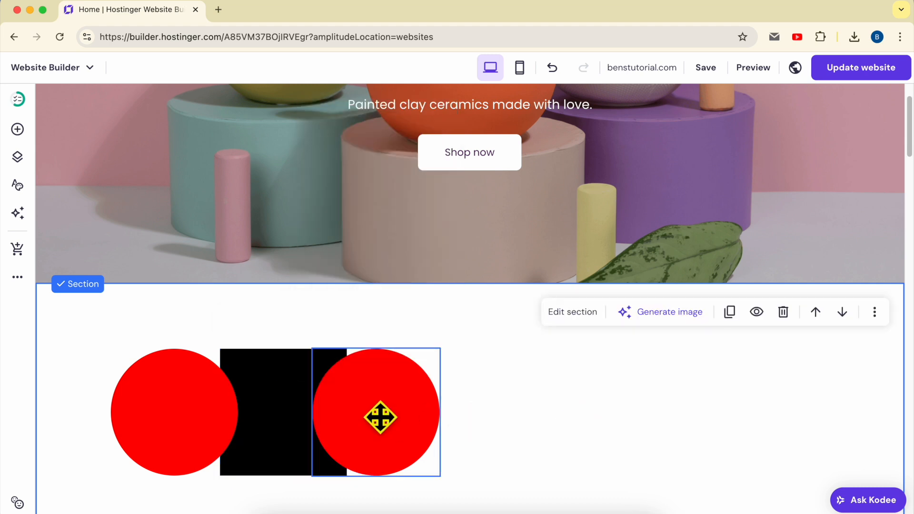
Send the right red circle to the back, behind the black square.
{"action": "left_click", "coordinate": [393, 419]}
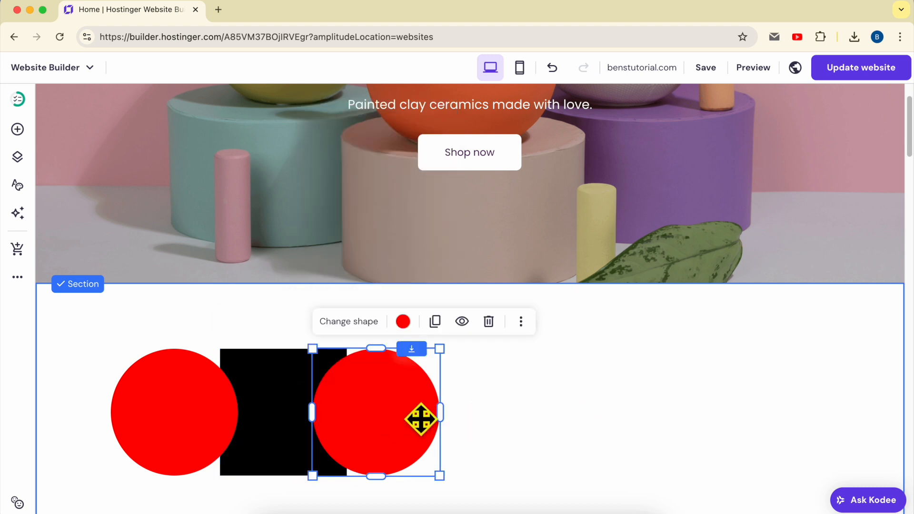
{"action": "left_click", "coordinate": [521, 323]}
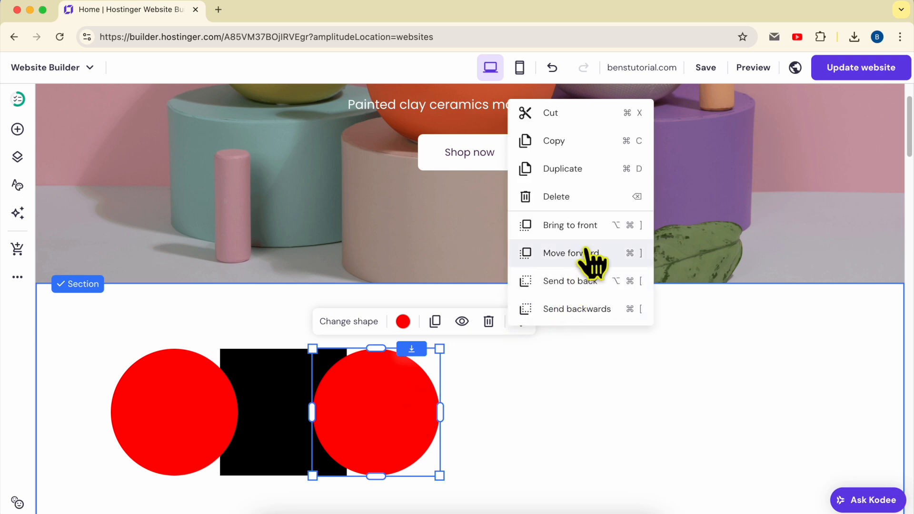
{"action": "left_click", "coordinate": [607, 282]}
{"action": "left_click", "coordinate": [606, 434]}
Move both red circles inward so each is centered on a side edge of the black square.
{"action": "left_click_drag", "start_coordinate": [388, 420], "coordinate": [363, 421]}
{"action": "left_click_drag", "start_coordinate": [218, 433], "coordinate": [237, 428]}
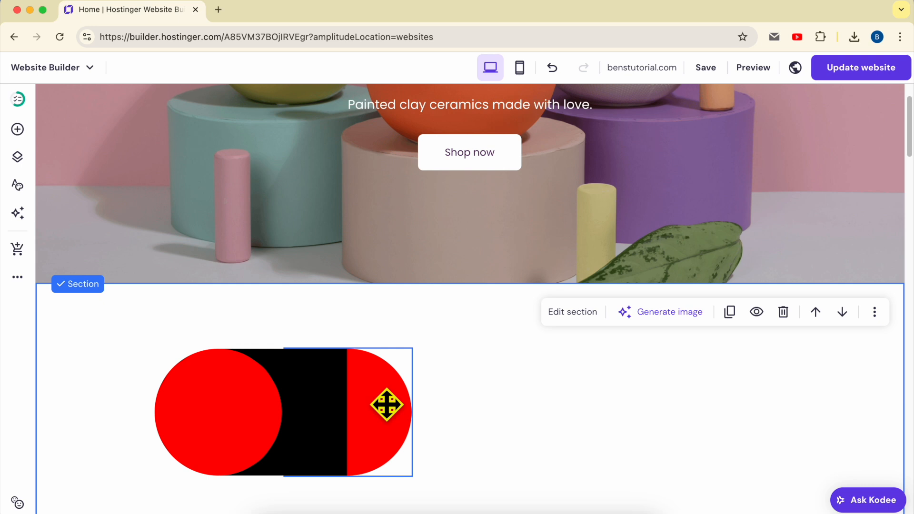
{"action": "left_click_drag", "start_coordinate": [253, 406], "coordinate": [236, 403]}
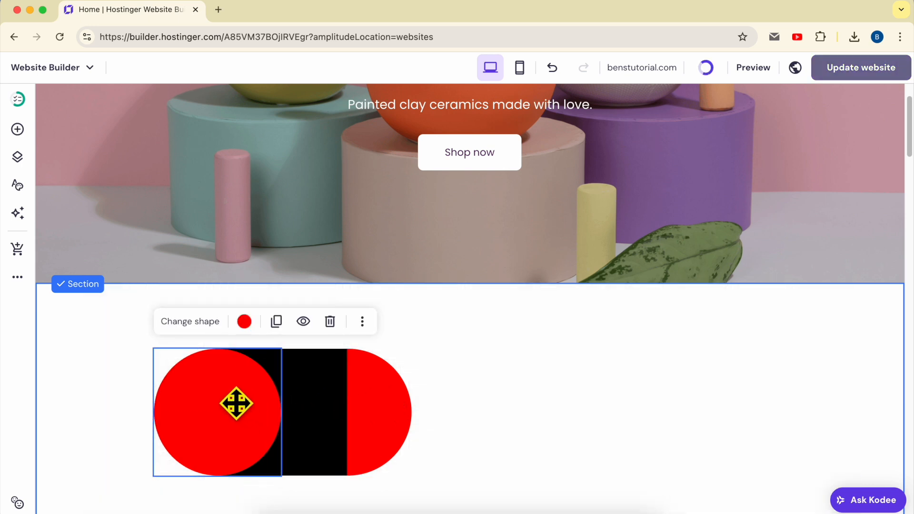
Bring the black square to the front of both red circles.
{"action": "left_click", "coordinate": [308, 383]}
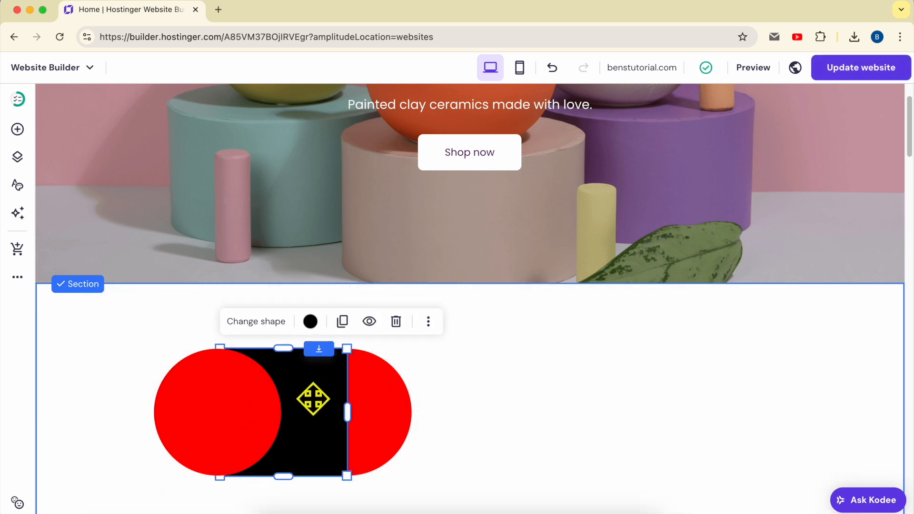
{"action": "left_click", "coordinate": [428, 321]}
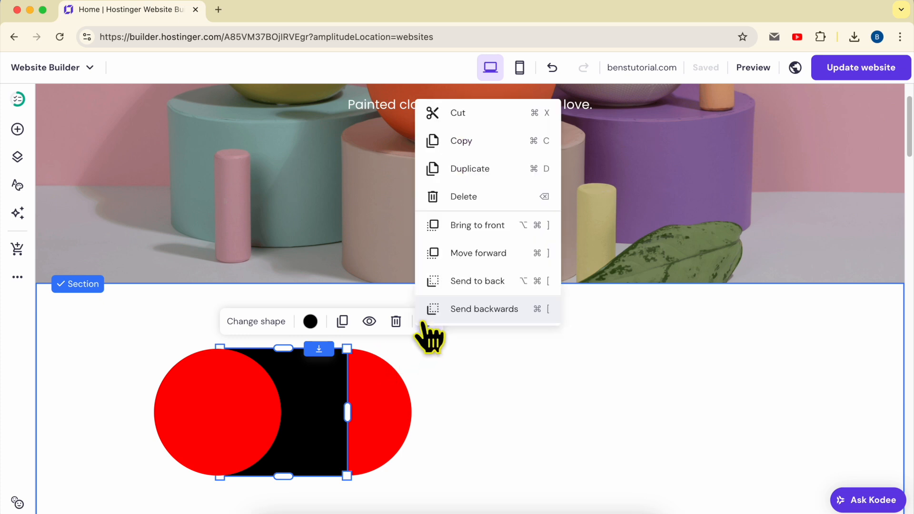
{"action": "left_click", "coordinate": [519, 227]}
{"action": "left_click", "coordinate": [500, 387]}
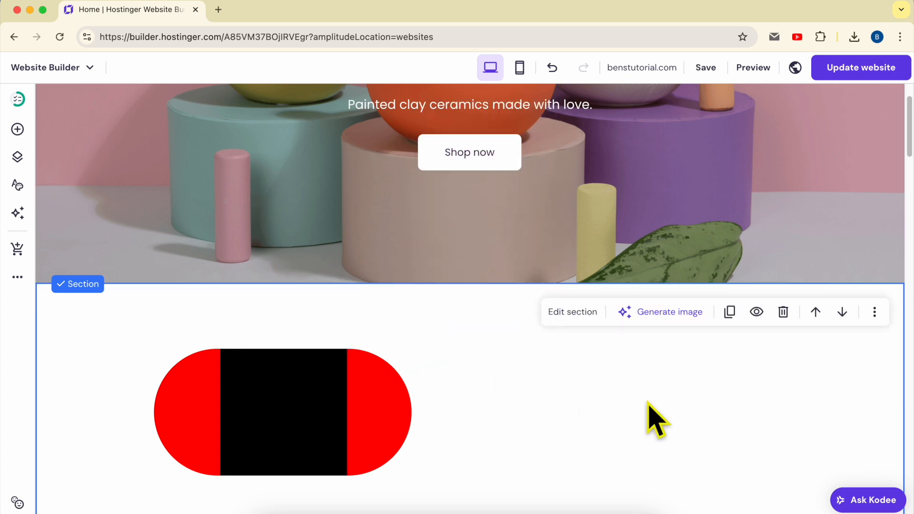
Publish the website changes and view the shape section on the live benstutorial.com page, reloading it to check the entrance animation.
{"action": "left_click", "coordinate": [846, 71]}
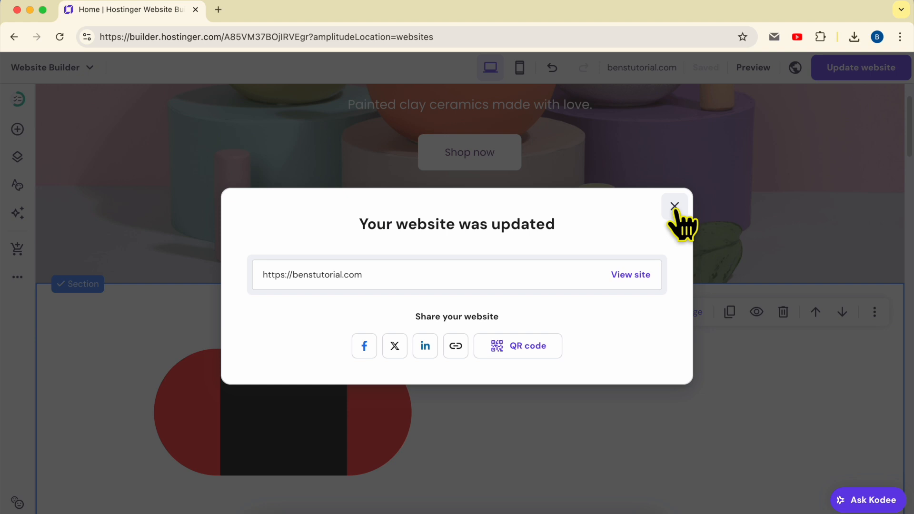
{"action": "left_click", "coordinate": [636, 278]}
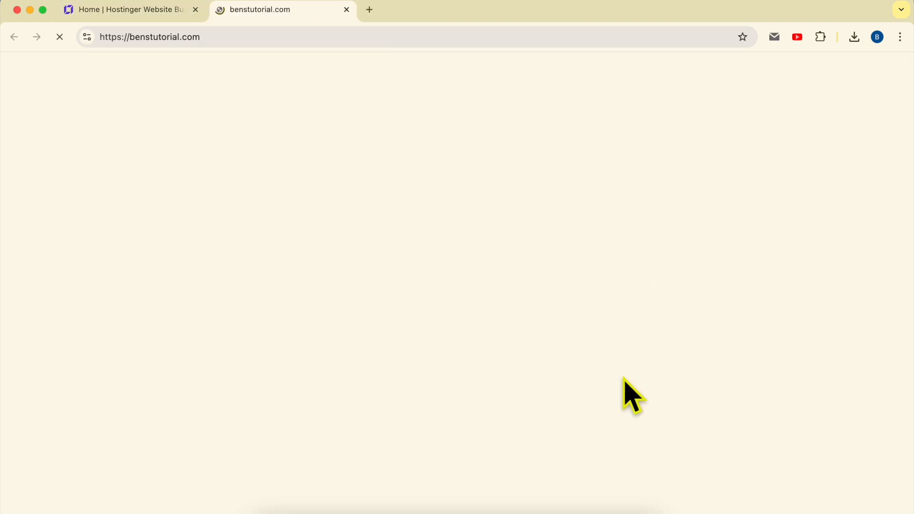
{"action": "scroll", "coordinate": [623, 390], "scroll_direction": "down", "scroll_amount": 5}
{"action": "scroll", "coordinate": [626, 393], "scroll_direction": "up", "scroll_amount": 3}
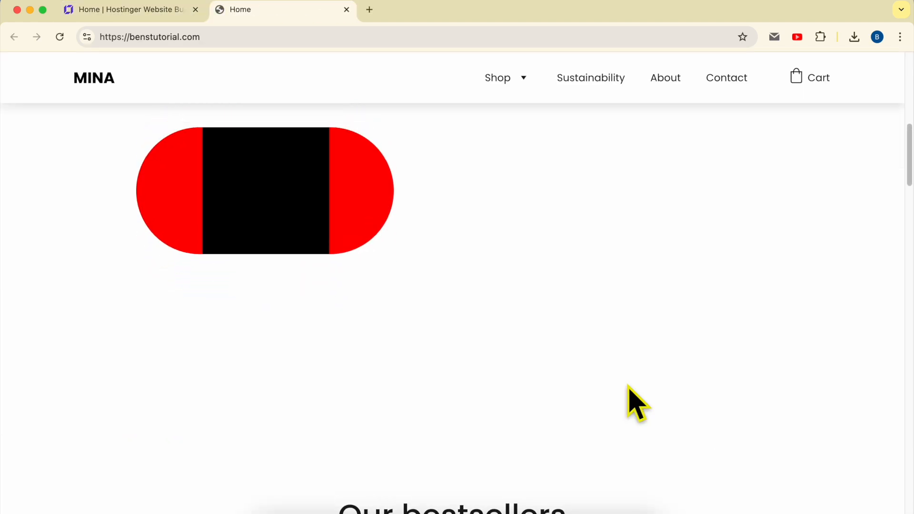
{"action": "left_click", "coordinate": [71, 45]}
{"action": "scroll", "coordinate": [582, 304], "scroll_direction": "down", "scroll_amount": 10}
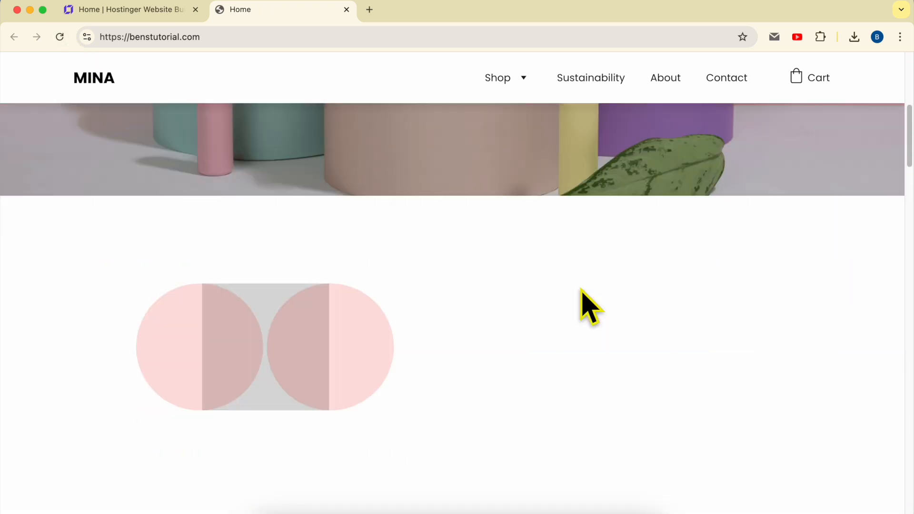
{"action": "scroll", "coordinate": [312, 255], "scroll_direction": "up", "scroll_amount": 2}
Back in the website builder, try the Scale, Slide and Fade animations on the black square, then set it to No animation.
{"action": "left_click", "coordinate": [109, 10]}
{"action": "left_click", "coordinate": [294, 414]}
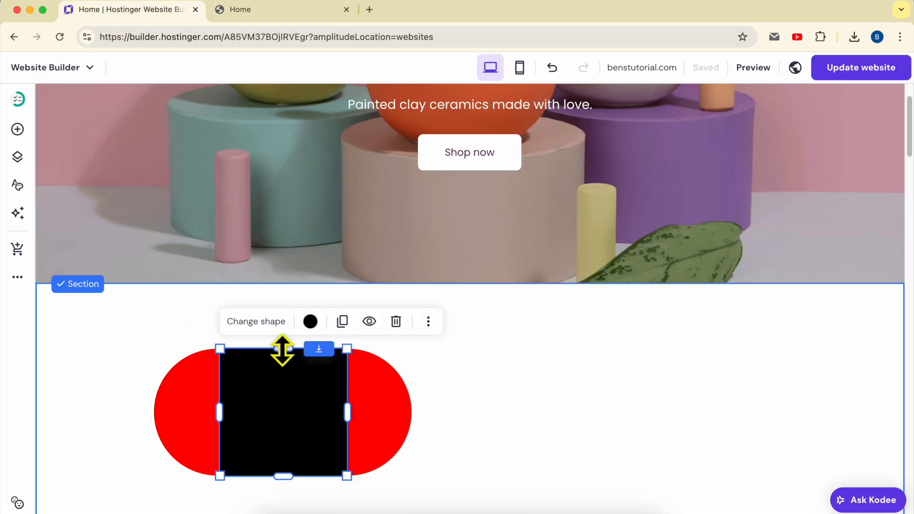
{"action": "left_click", "coordinate": [263, 322]}
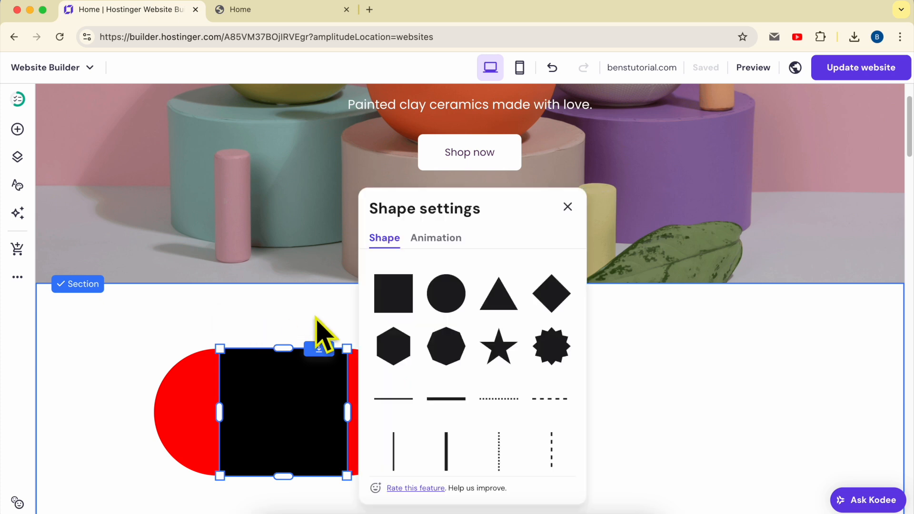
{"action": "left_click", "coordinate": [450, 240]}
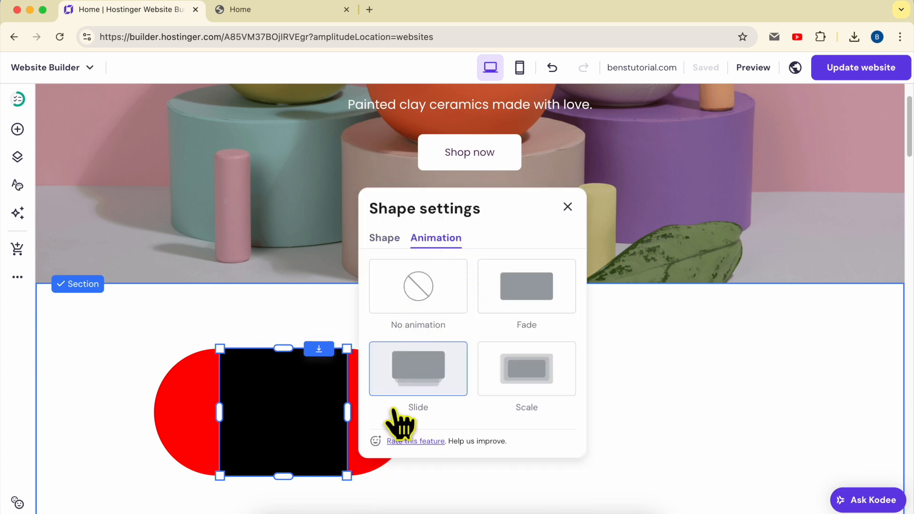
{"action": "left_click", "coordinate": [543, 388]}
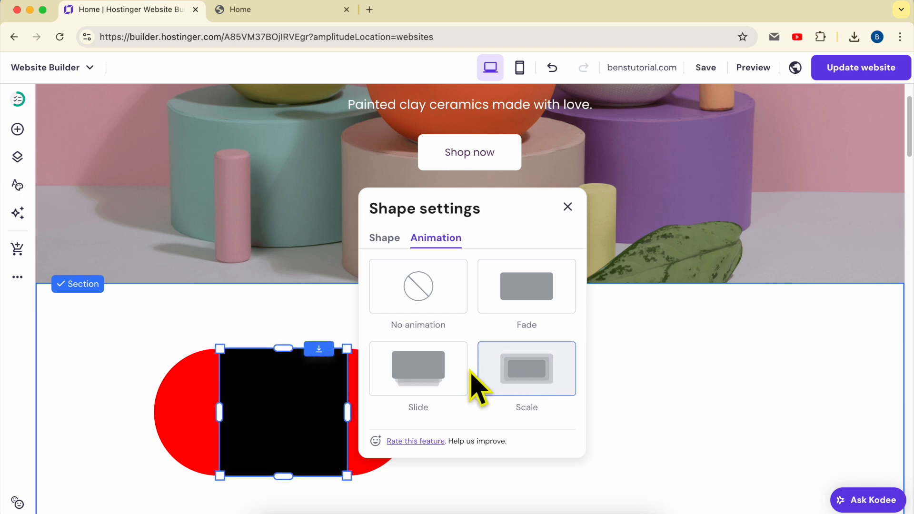
{"action": "left_click", "coordinate": [435, 374]}
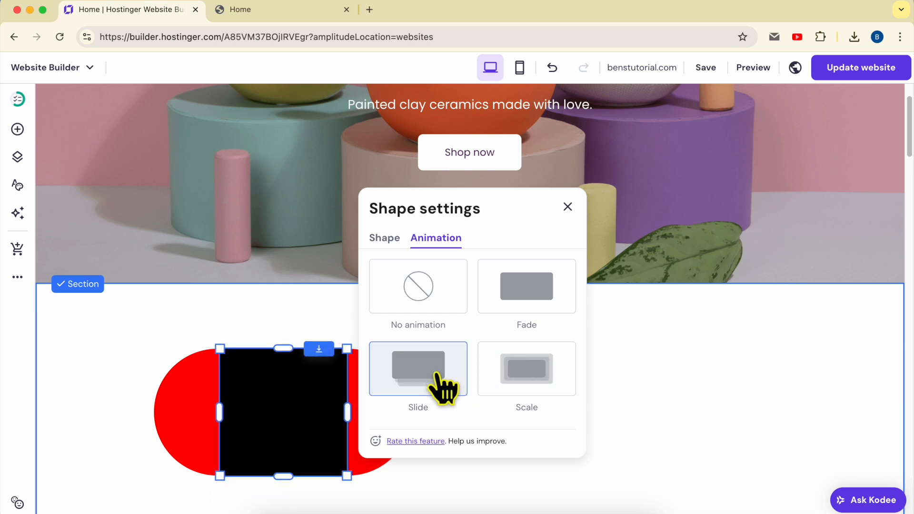
{"action": "left_click", "coordinate": [520, 296]}
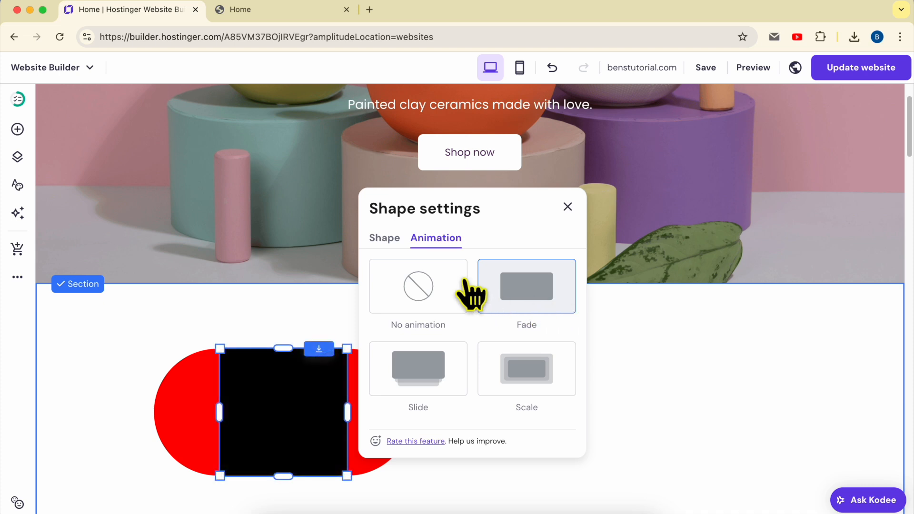
{"action": "left_click", "coordinate": [429, 284]}
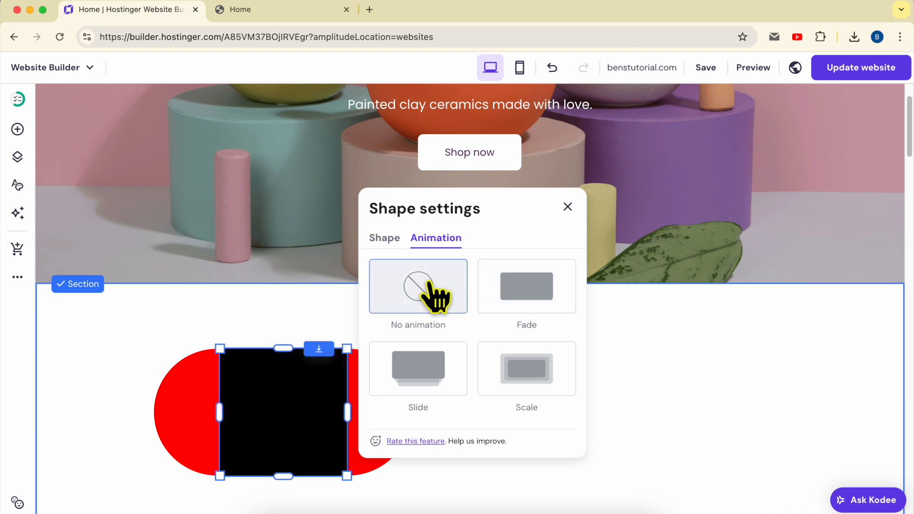
{"action": "left_click", "coordinate": [566, 207]}
Publish the animation change and check the shapes on the live home page.
{"action": "left_click", "coordinate": [846, 76]}
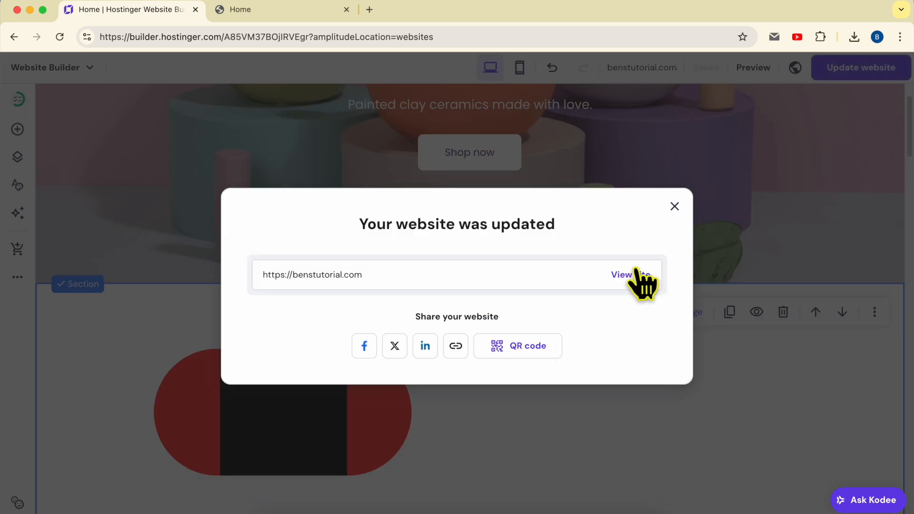
{"action": "left_click", "coordinate": [636, 273]}
{"action": "scroll", "coordinate": [548, 312], "scroll_direction": "down", "scroll_amount": 10}
{"action": "scroll", "coordinate": [550, 317], "scroll_direction": "up", "scroll_amount": 2}
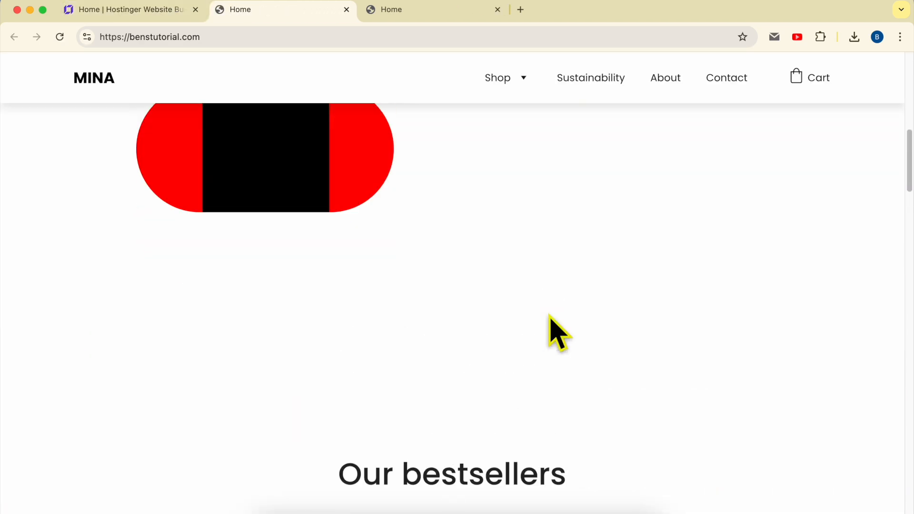
{"action": "scroll", "coordinate": [550, 316], "scroll_direction": "up", "scroll_amount": 3}
{"action": "scroll", "coordinate": [516, 261], "scroll_direction": "down", "scroll_amount": 6}
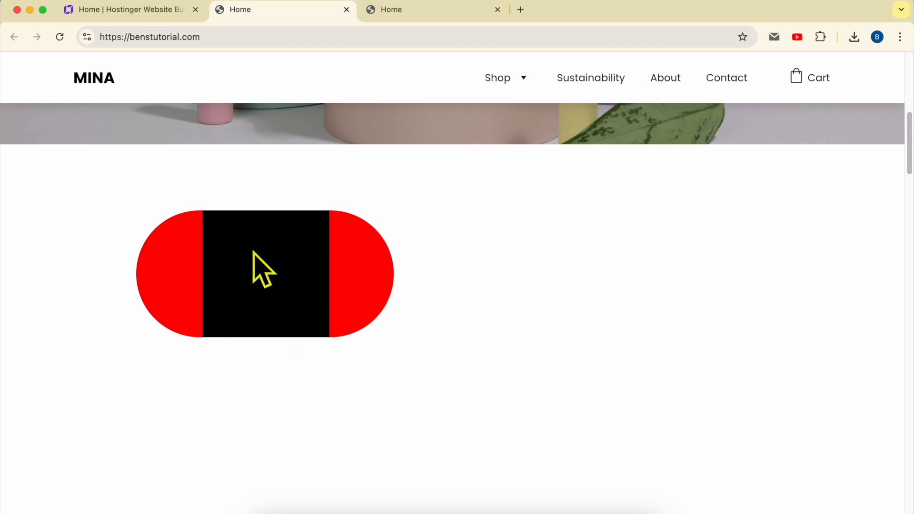
Return to the website builder, duplicate the right red circle, place the copy farther right and change it to a triangle.
{"action": "left_click", "coordinate": [152, 10]}
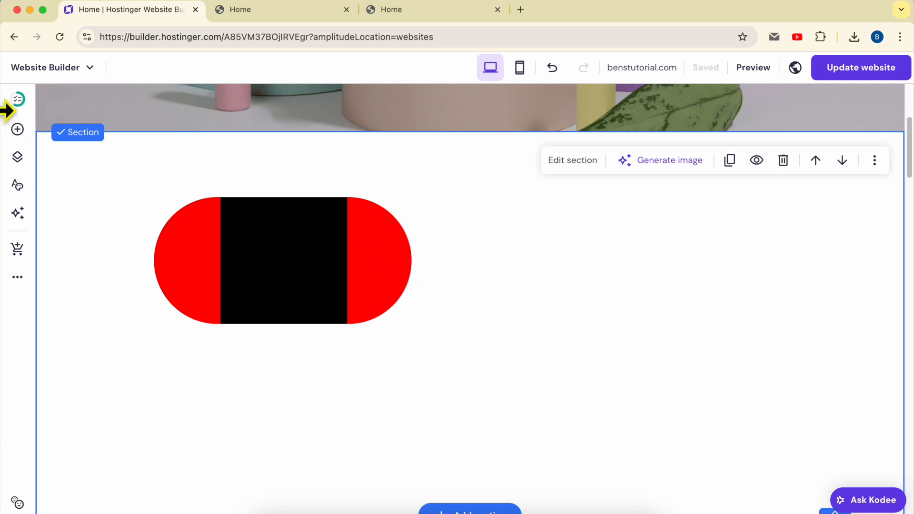
{"action": "left_click", "coordinate": [373, 243]}
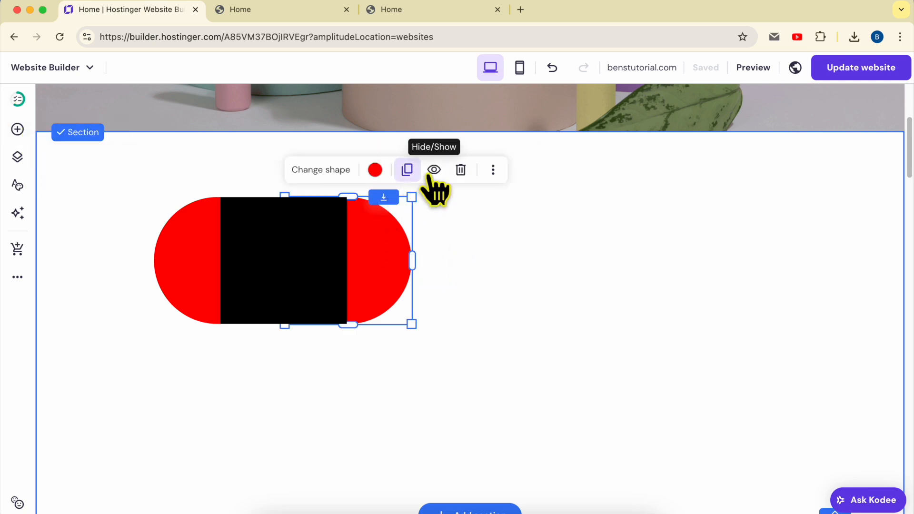
{"action": "left_click", "coordinate": [408, 170]}
{"action": "left_click_drag", "start_coordinate": [371, 267], "coordinate": [508, 233]}
{"action": "left_click", "coordinate": [492, 170]}
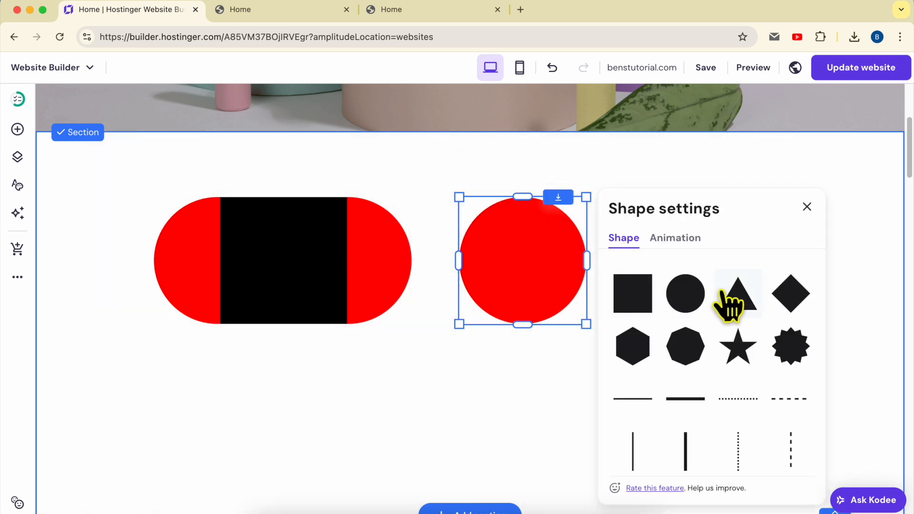
{"action": "left_click", "coordinate": [737, 298]}
{"action": "left_click", "coordinate": [479, 397]}
Move the red circle from behind the black square to the right of the triangle and change it to a diamond.
{"action": "left_click_drag", "start_coordinate": [391, 275], "coordinate": [744, 292]}
{"action": "left_click", "coordinate": [669, 170]}
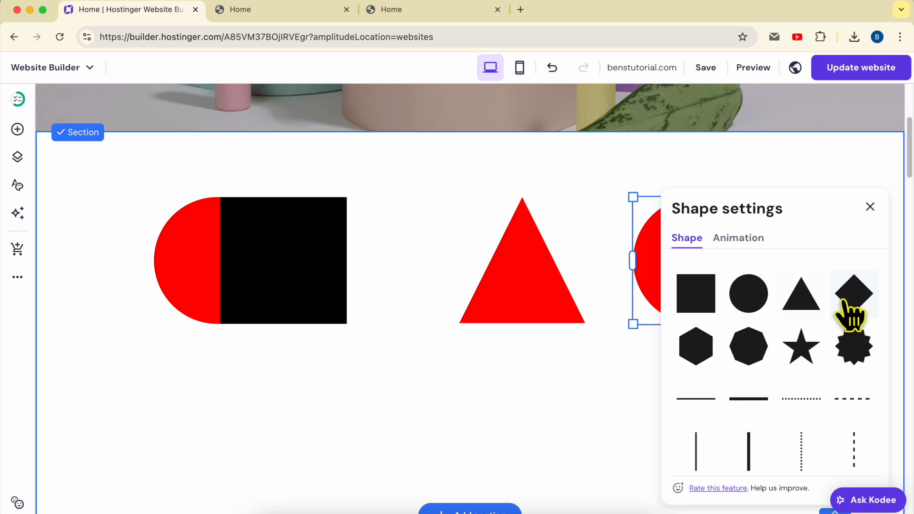
{"action": "left_click", "coordinate": [684, 288]}
{"action": "mouse_move", "coordinate": [684, 288]}
{"action": "left_mouse_down"}
{"action": "mouse_move", "coordinate": [726, 285]}
{"action": "mouse_move", "coordinate": [680, 292]}
{"action": "left_mouse_up"}
Duplicate the red diamond and its copies to form a row of four diamonds across the section below the existing shapes.
{"action": "left_click", "coordinate": [746, 172]}
{"action": "left_click_drag", "start_coordinate": [710, 262], "coordinate": [714, 419]}
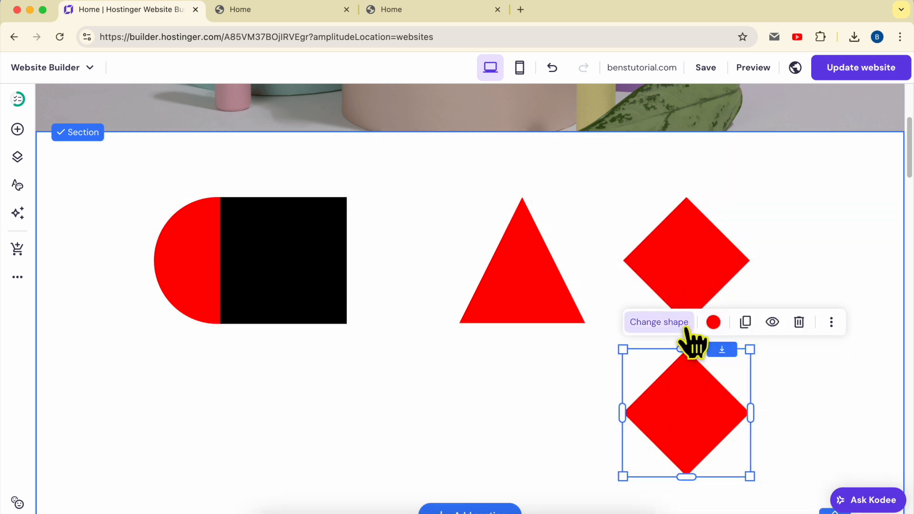
{"action": "left_click", "coordinate": [746, 328]}
{"action": "left_click_drag", "start_coordinate": [691, 388], "coordinate": [143, 410]}
{"action": "left_click", "coordinate": [565, 332]}
{"action": "left_click", "coordinate": [386, 332]}
Change the rightmost diamond in the lower row to a hexagon and the diamond beside it to an octagon.
{"action": "left_click", "coordinate": [686, 376]}
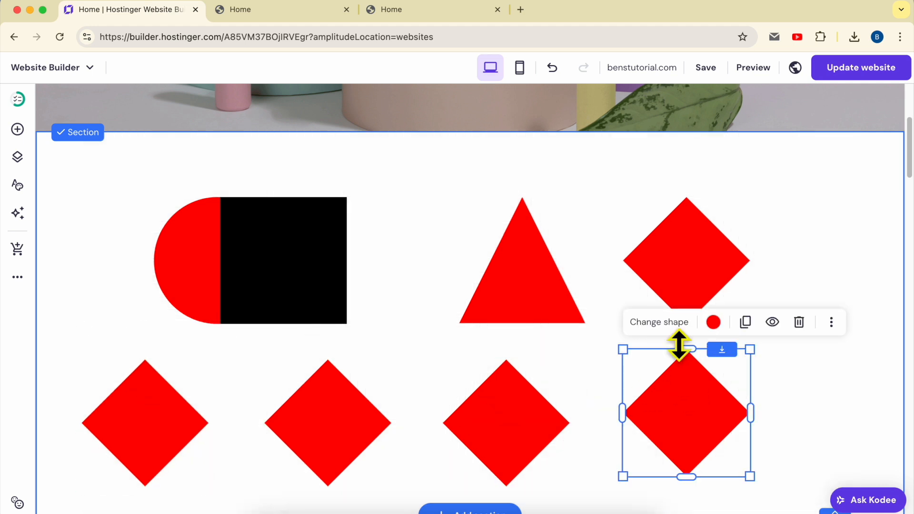
{"action": "left_click", "coordinate": [676, 324]}
{"action": "left_click", "coordinate": [694, 362]}
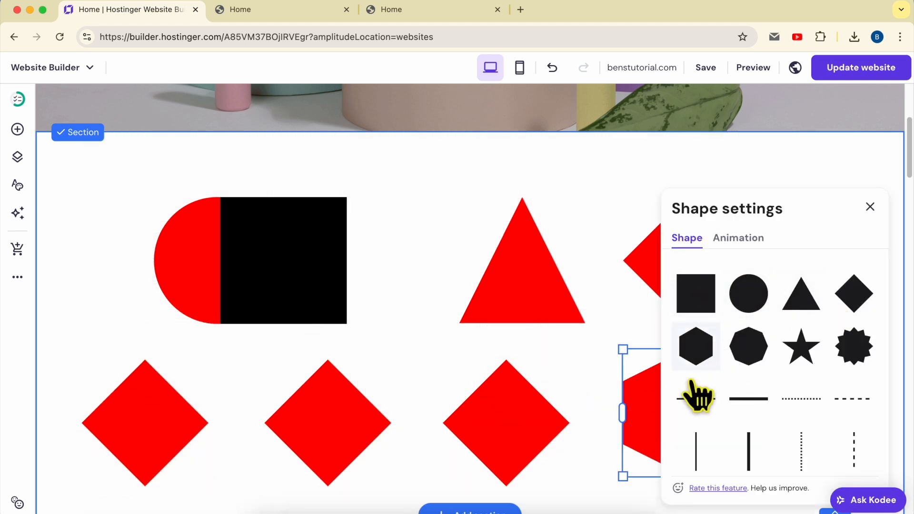
{"action": "left_click", "coordinate": [519, 405]}
{"action": "left_click", "coordinate": [482, 332]}
{"action": "left_click", "coordinate": [669, 346]}
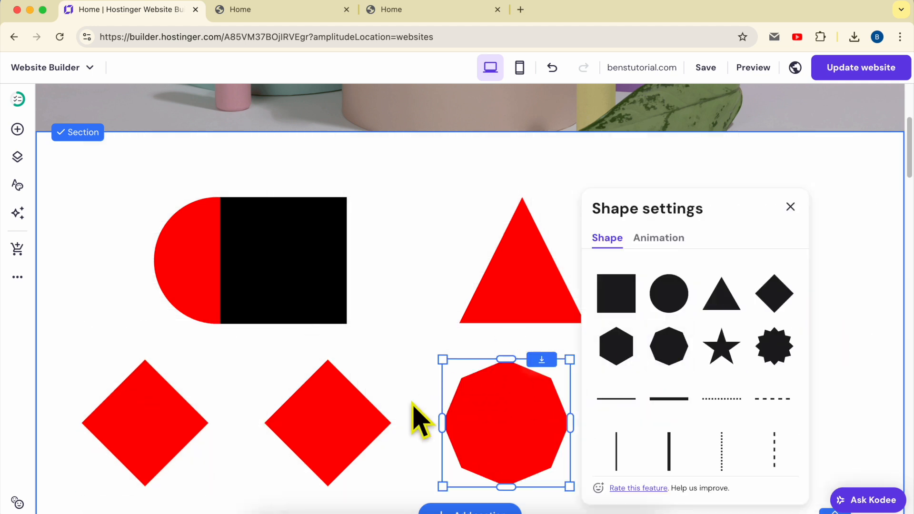
Change the second diamond in the lower row to a five-pointed star and the leftmost one to a starburst.
{"action": "left_click", "coordinate": [373, 364]}
{"action": "left_click", "coordinate": [301, 332]}
{"action": "left_click", "coordinate": [544, 350]}
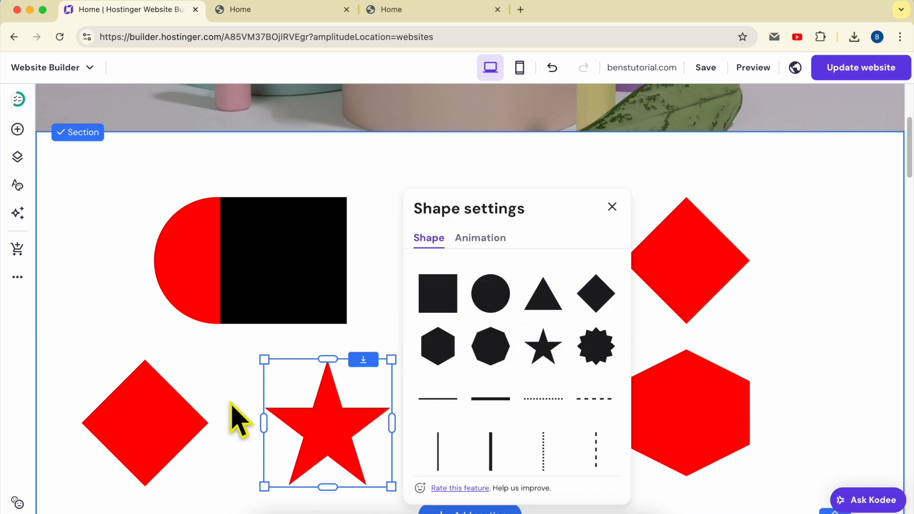
{"action": "left_click", "coordinate": [188, 377]}
{"action": "left_click", "coordinate": [134, 331]}
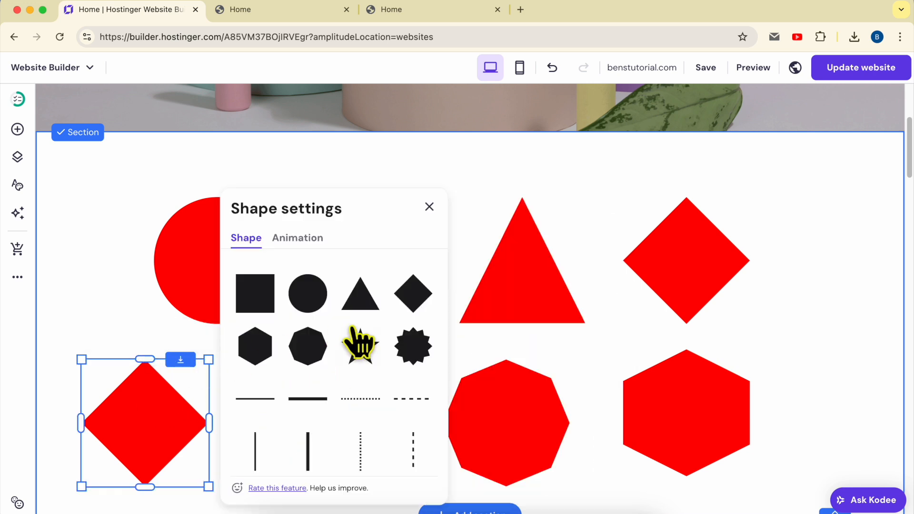
{"action": "left_click", "coordinate": [403, 350]}
{"action": "left_click", "coordinate": [123, 326]}
Align the red circle above the starburst and move the black square right, so the top row is evenly spread.
{"action": "left_click_drag", "start_coordinate": [198, 249], "coordinate": [114, 265]}
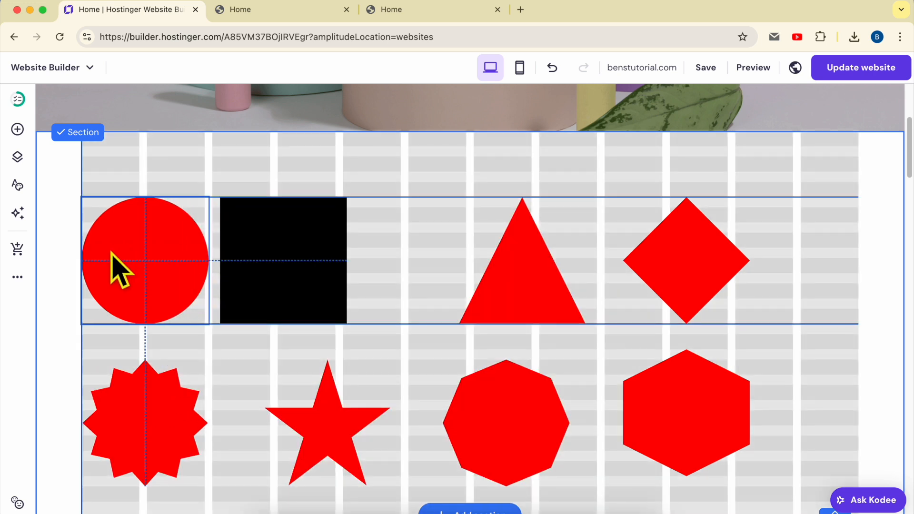
{"action": "left_click_drag", "start_coordinate": [270, 272], "coordinate": [322, 262]}
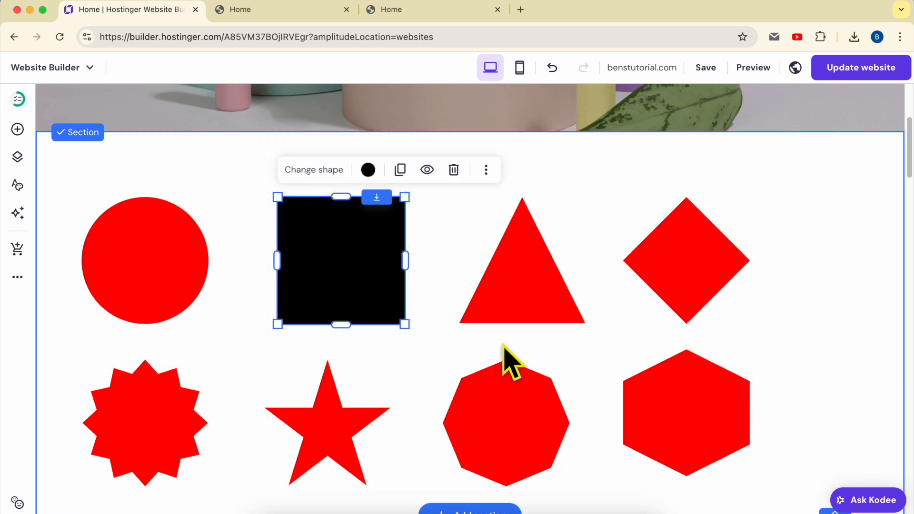
Extend the section downward, then duplicate the red hexagon and place the copy directly below it.
{"action": "scroll", "coordinate": [619, 376], "scroll_direction": "down", "scroll_amount": 4}
{"action": "left_click_drag", "start_coordinate": [836, 322], "coordinate": [819, 442]}
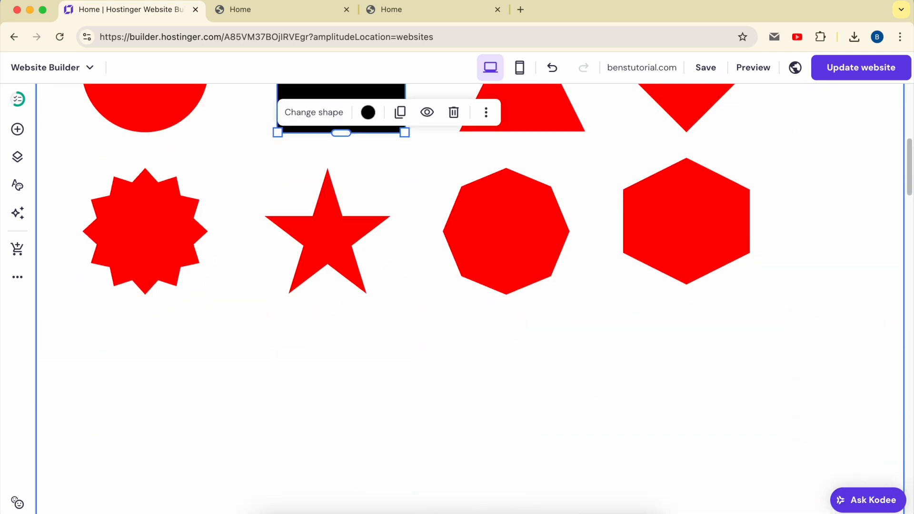
{"action": "left_click", "coordinate": [690, 242]}
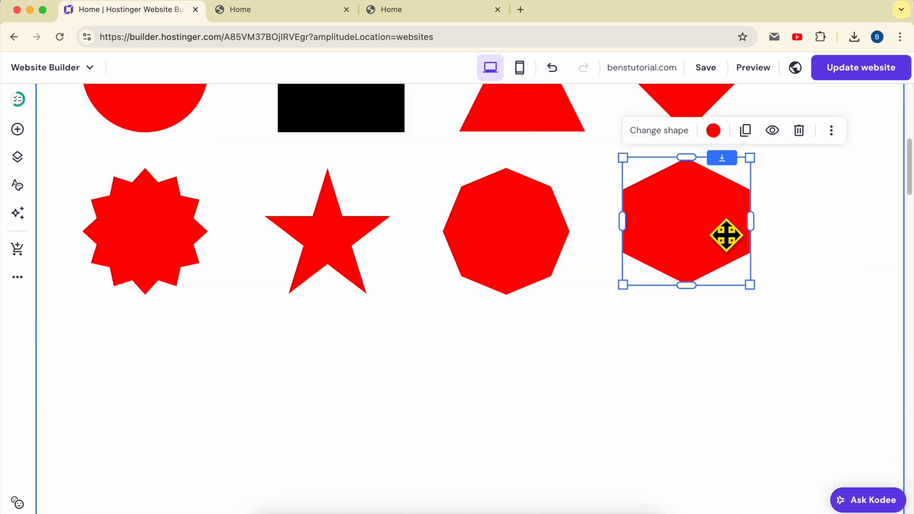
{"action": "left_click", "coordinate": [745, 131]}
{"action": "left_click_drag", "start_coordinate": [684, 230], "coordinate": [684, 382]}
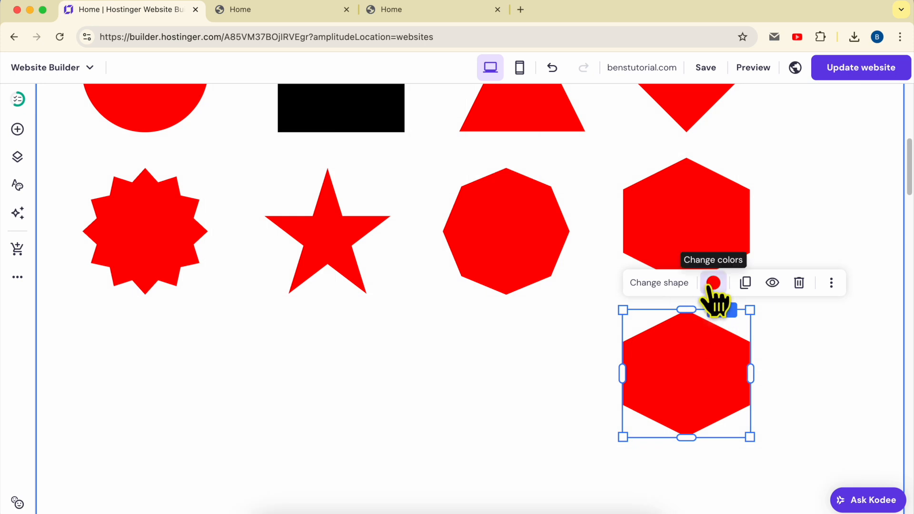
Change the copied hexagon to a thick horizontal line, stretch it leftward and shift it toward the middle of the section.
{"action": "left_click", "coordinate": [713, 282]}
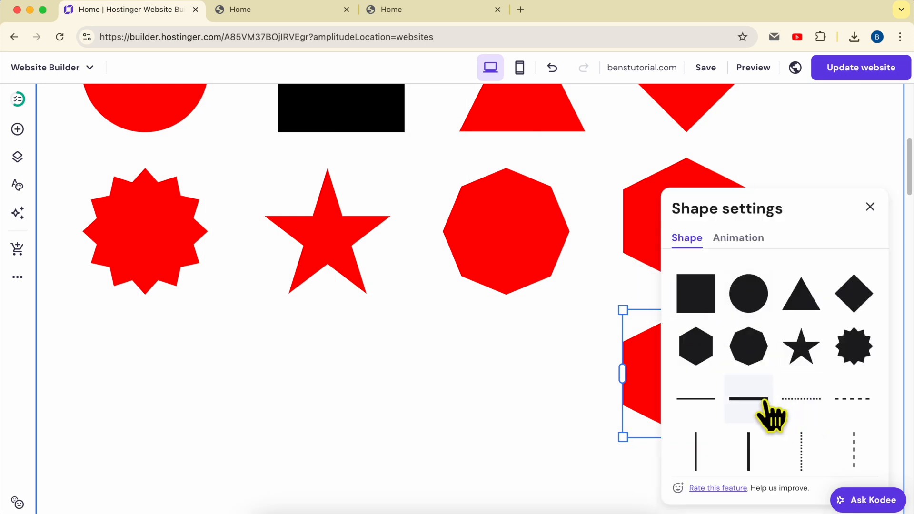
{"action": "left_click", "coordinate": [693, 394]}
{"action": "left_click", "coordinate": [592, 364]}
{"action": "left_click", "coordinate": [637, 371]}
{"action": "left_click_drag", "start_coordinate": [624, 374], "coordinate": [245, 373]}
{"action": "left_click_drag", "start_coordinate": [392, 382], "coordinate": [332, 400]}
Duplicate the thick red line, place the copy directly below it and change it to a dashed horizontal line.
{"action": "left_click", "coordinate": [308, 283]}
{"action": "left_click_drag", "start_coordinate": [439, 322], "coordinate": [533, 469]}
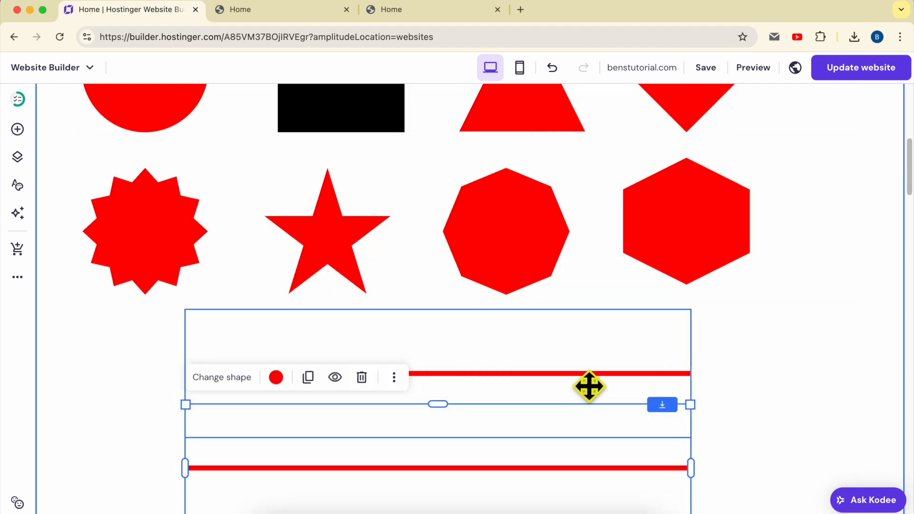
{"action": "left_click", "coordinate": [242, 376]}
{"action": "left_click", "coordinate": [815, 403]}
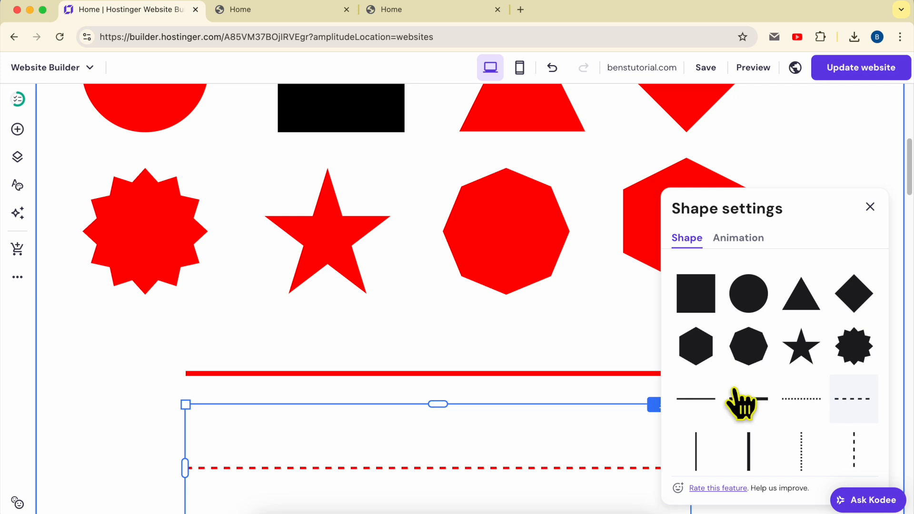
Deselect the dashed line and publish the updated shapes to the website.
{"action": "scroll", "coordinate": [569, 357], "scroll_direction": "down", "scroll_amount": 1}
{"action": "left_click", "coordinate": [577, 304]}
{"action": "left_click", "coordinate": [833, 338]}
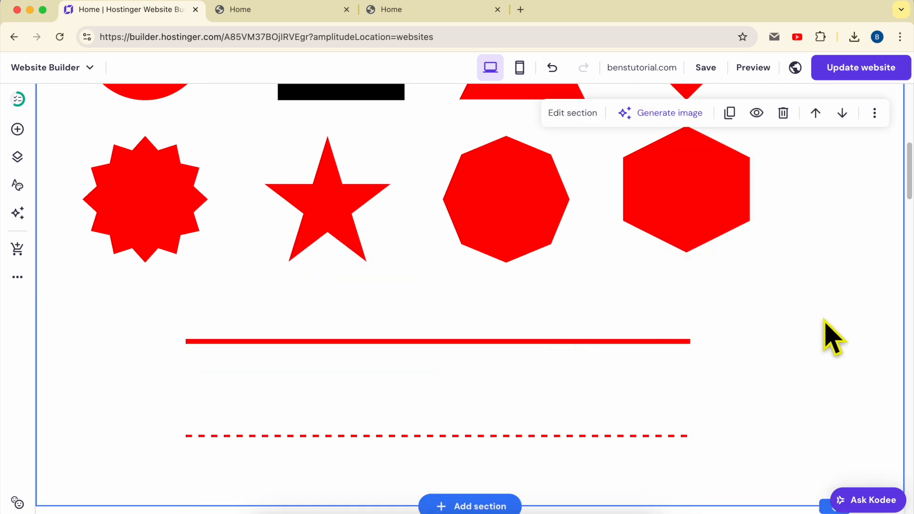
{"action": "left_click", "coordinate": [867, 69]}
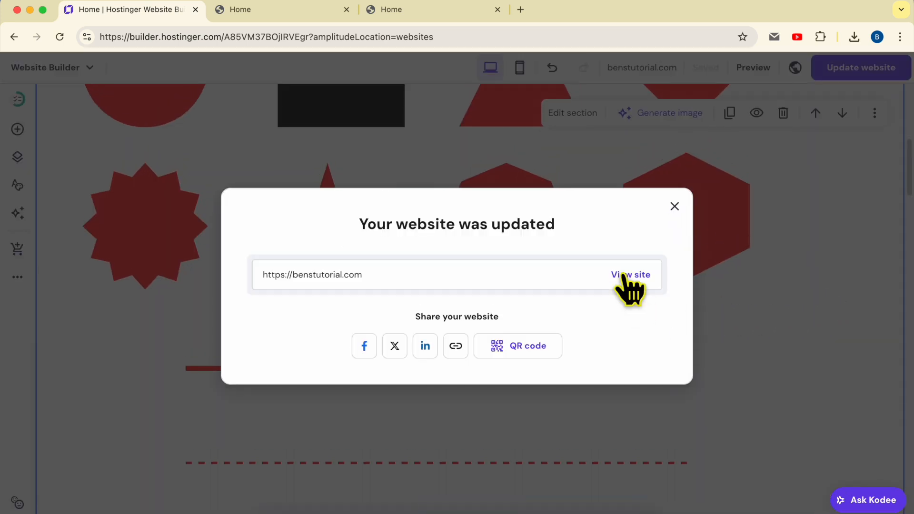
Open the live site and examine the two rows of shapes and the solid and dashed lines on the home page.
{"action": "left_click", "coordinate": [624, 276]}
{"action": "scroll", "coordinate": [631, 276], "scroll_direction": "down", "scroll_amount": 5}
{"action": "scroll", "coordinate": [633, 276], "scroll_direction": "down", "scroll_amount": 8}
{"action": "scroll", "coordinate": [857, 224], "scroll_direction": "up", "scroll_amount": 3}
{"action": "scroll", "coordinate": [857, 224], "scroll_direction": "down", "scroll_amount": 1}
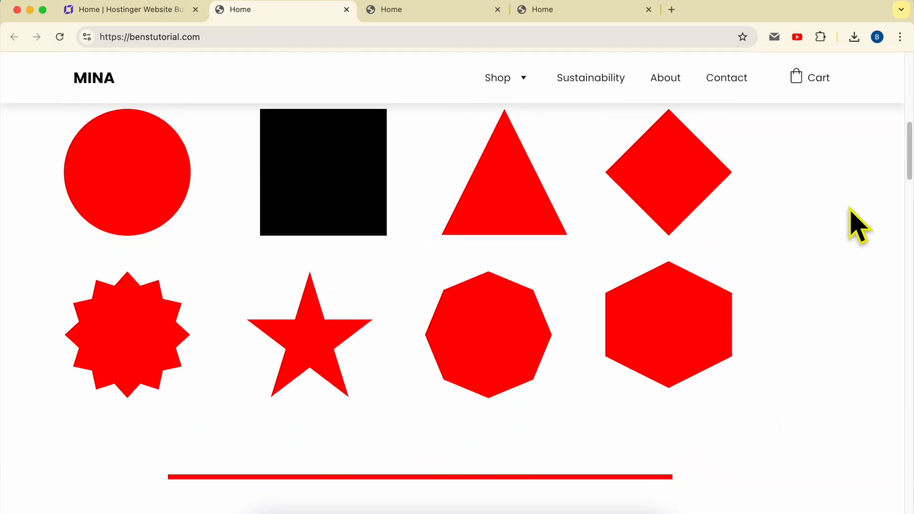
{"action": "scroll", "coordinate": [857, 224], "scroll_direction": "down", "scroll_amount": 2}
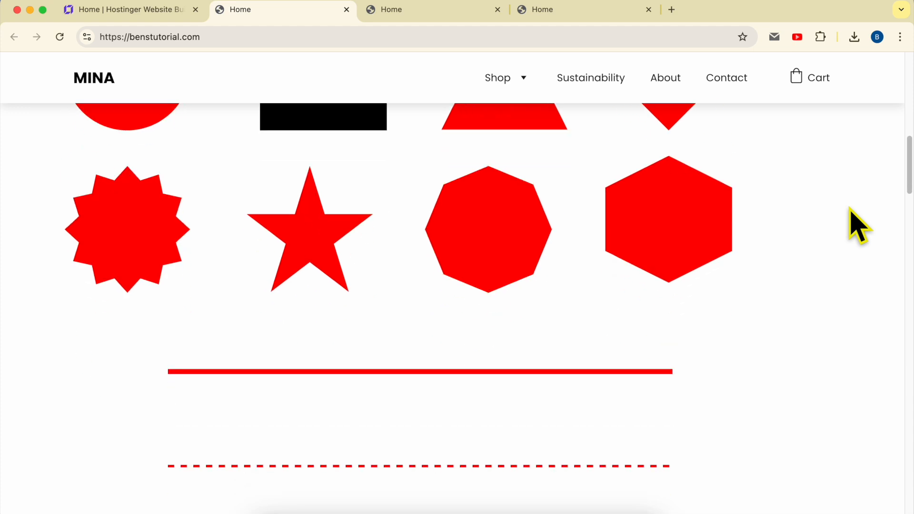
{"action": "scroll", "coordinate": [857, 224], "scroll_direction": "up", "scroll_amount": 2}
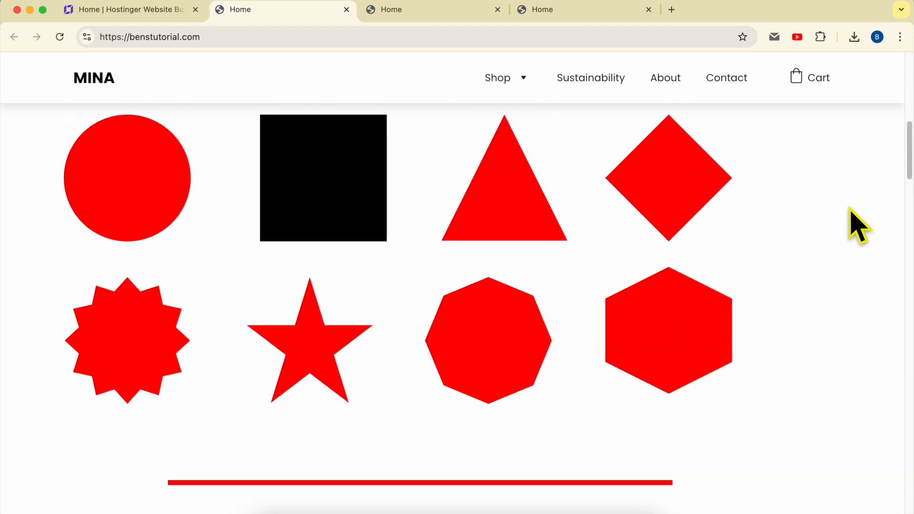
{"action": "scroll", "coordinate": [857, 224], "scroll_direction": "down", "scroll_amount": 3}
{"action": "scroll", "coordinate": [857, 224], "scroll_direction": "up", "scroll_amount": 2}
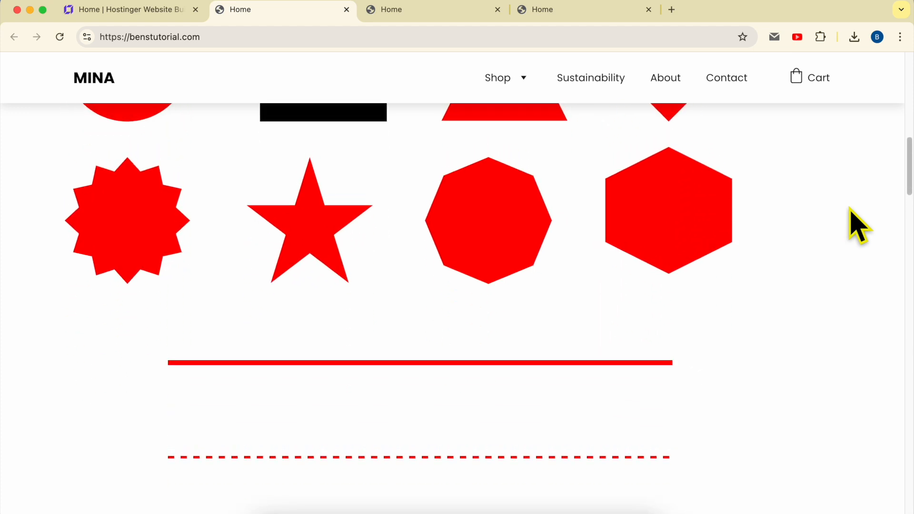
{"action": "scroll", "coordinate": [857, 224], "scroll_direction": "up", "scroll_amount": 1}
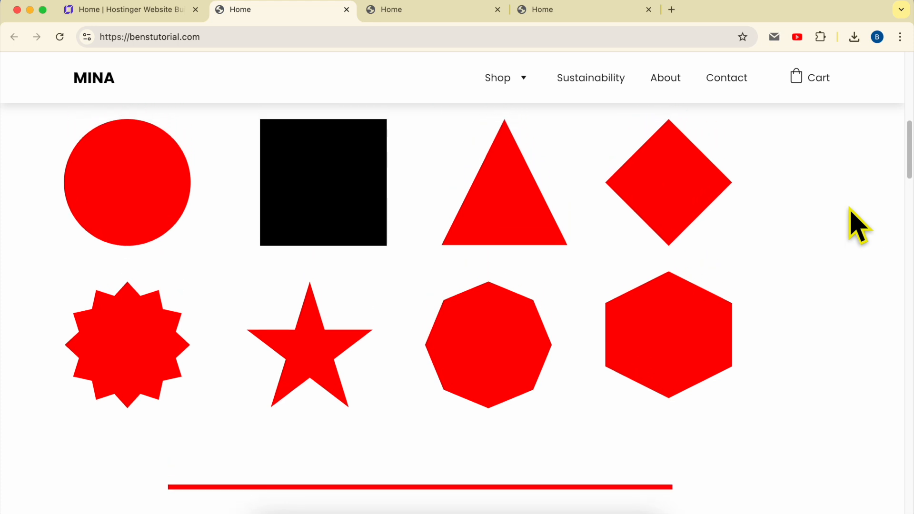